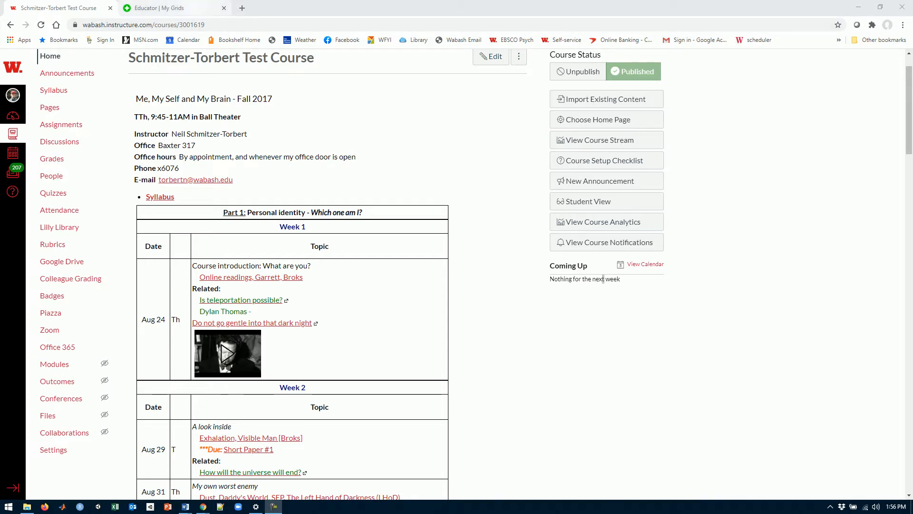
Switch to Flipgrid and open the account's Canvas integrations page
left_click(159, 7)
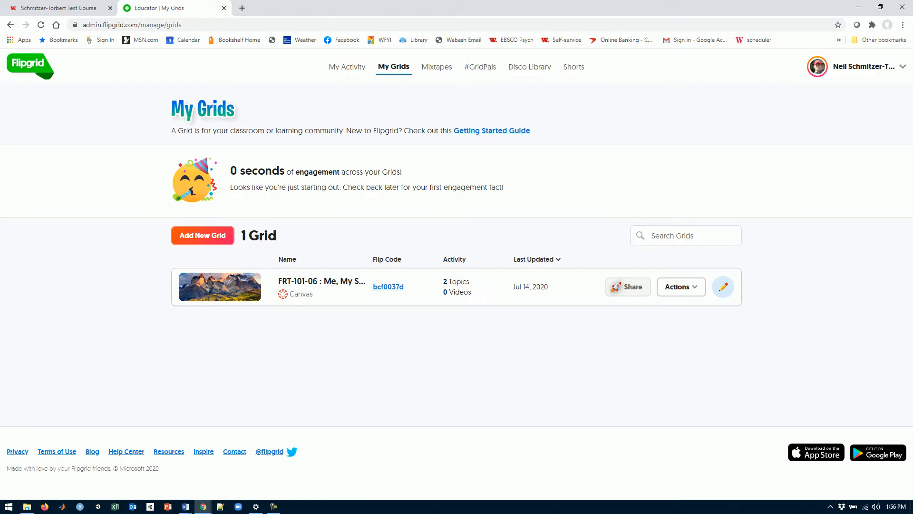
left_click(863, 67)
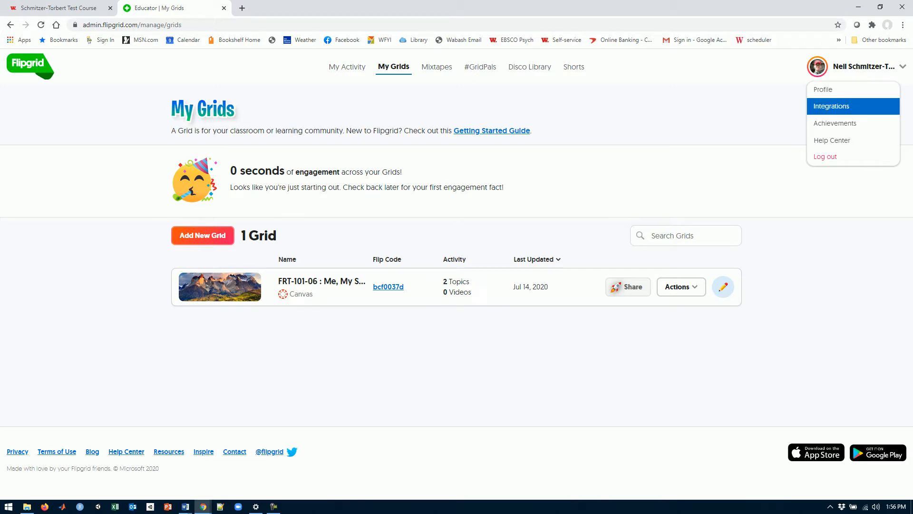
left_click(832, 107)
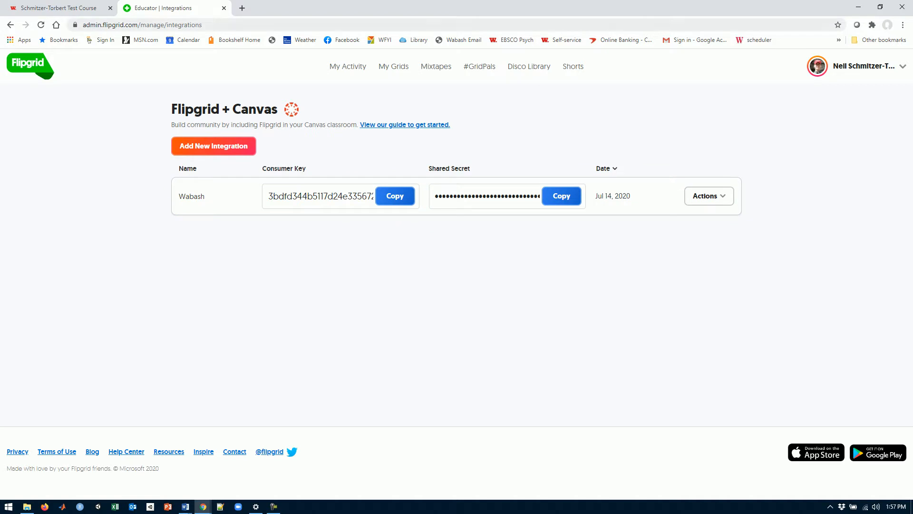
Return to the Canvas test course and open the external app configurations in its settings
left_click(57, 7)
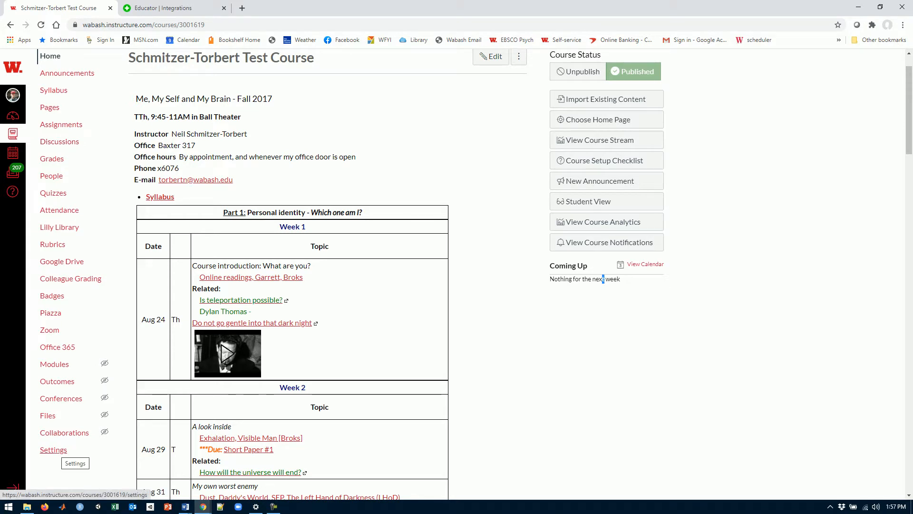
left_click(53, 450)
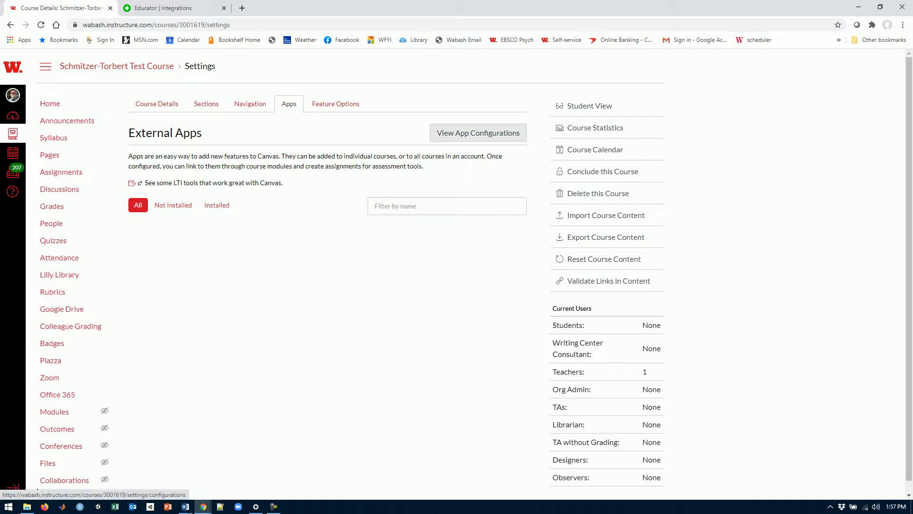
left_click(477, 132)
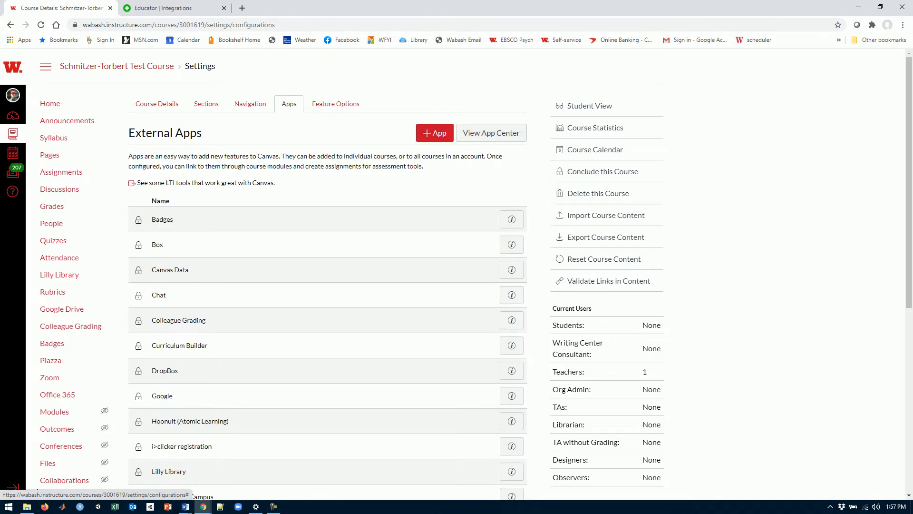
Start adding an external app with the configuration type By URL
left_click(435, 133)
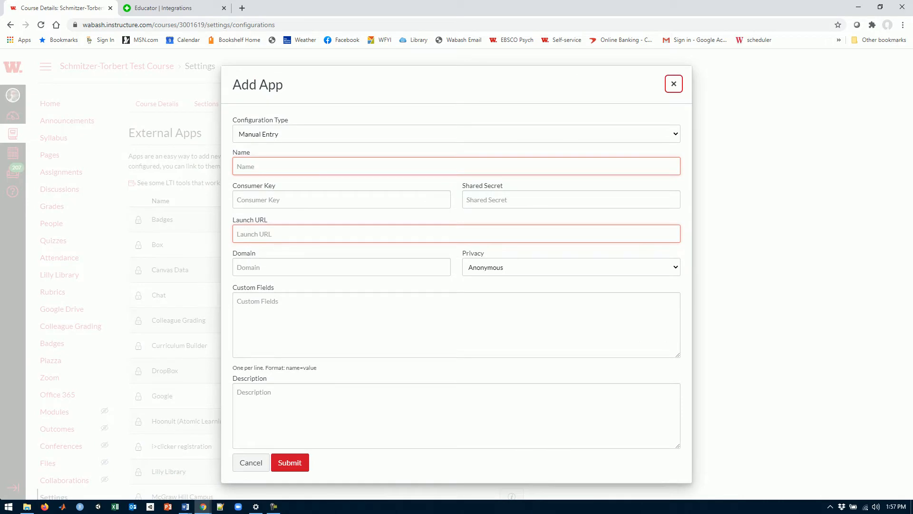
left_click(456, 134)
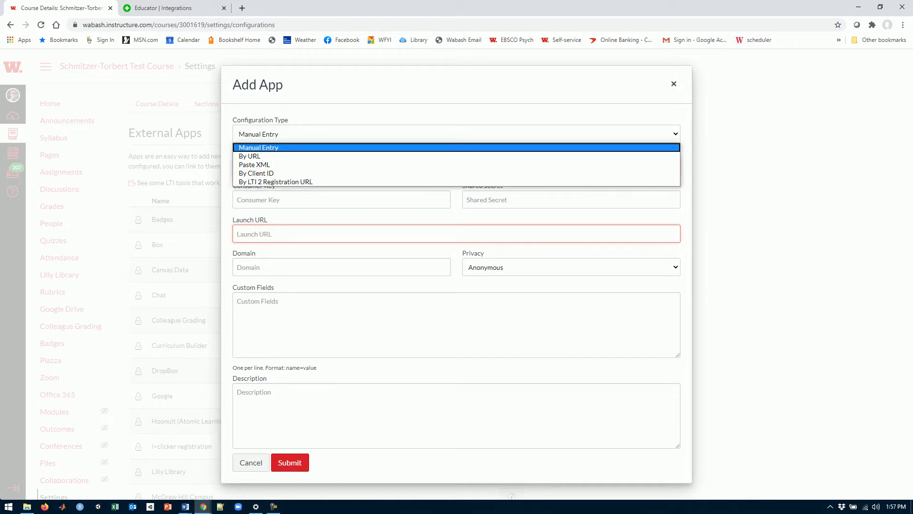
left_click(249, 156)
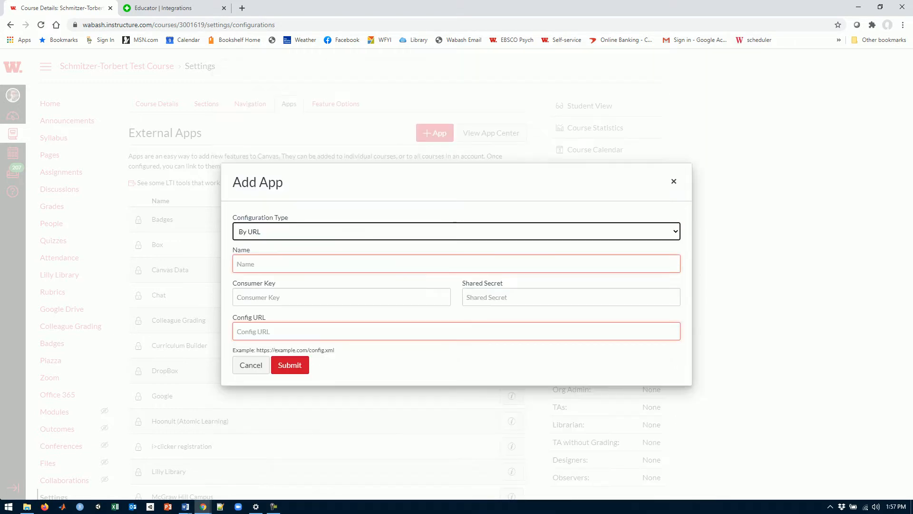
left_click(256, 331)
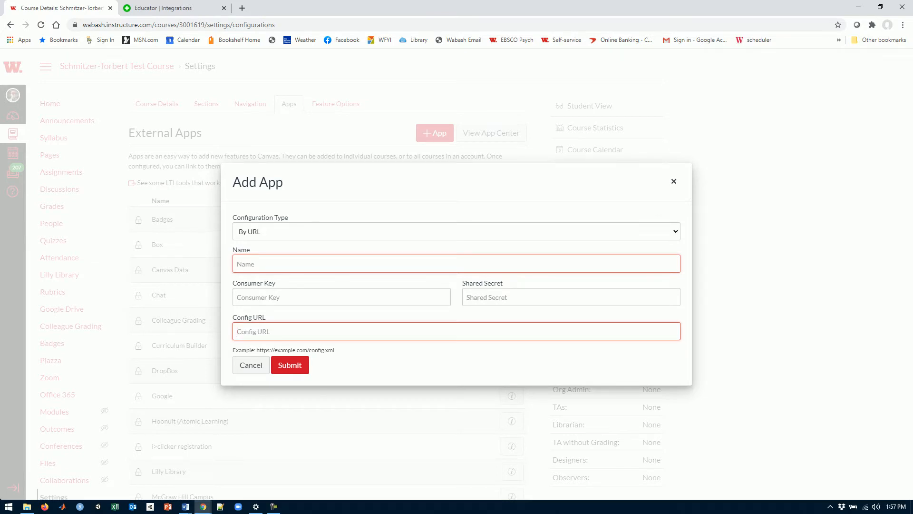
left_click(185, 506)
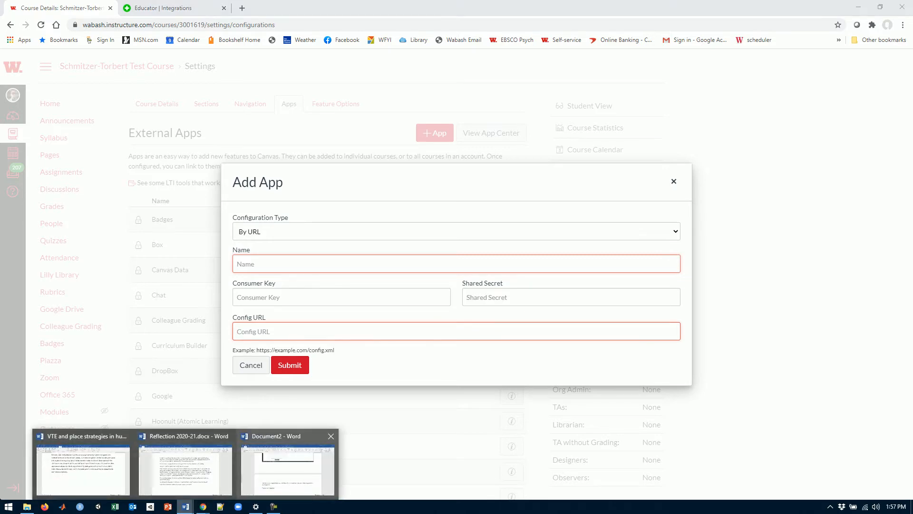
left_click(288, 468)
scroll(457, 285, "up", 10)
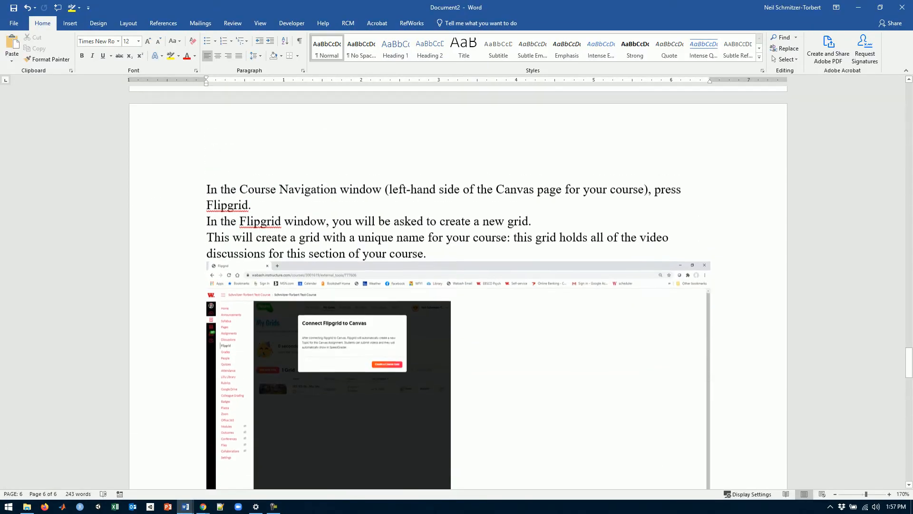
scroll(457, 285, "up", 15)
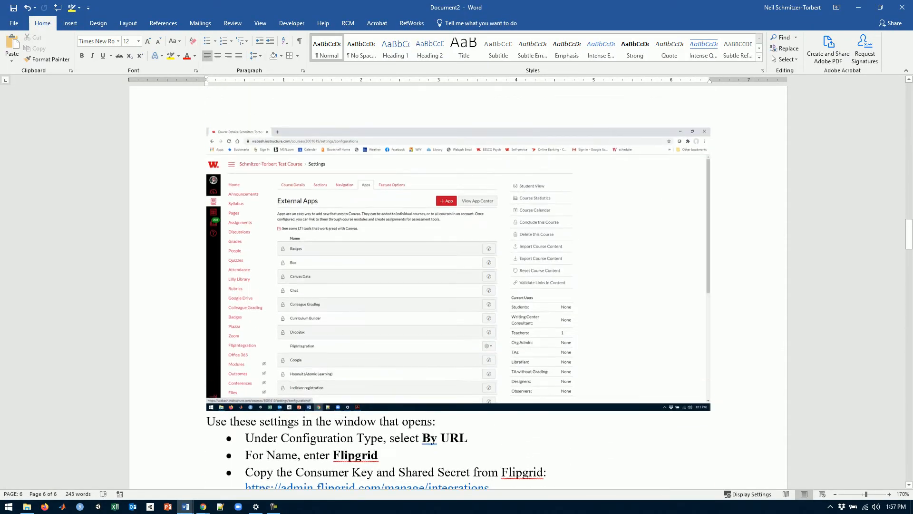
scroll(456, 286, "down", 3)
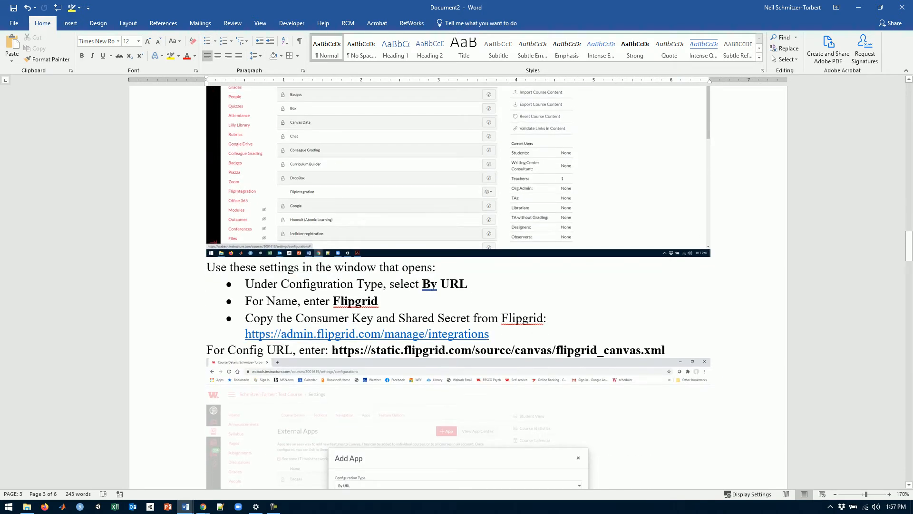
left_click_drag(332, 350, 667, 350)
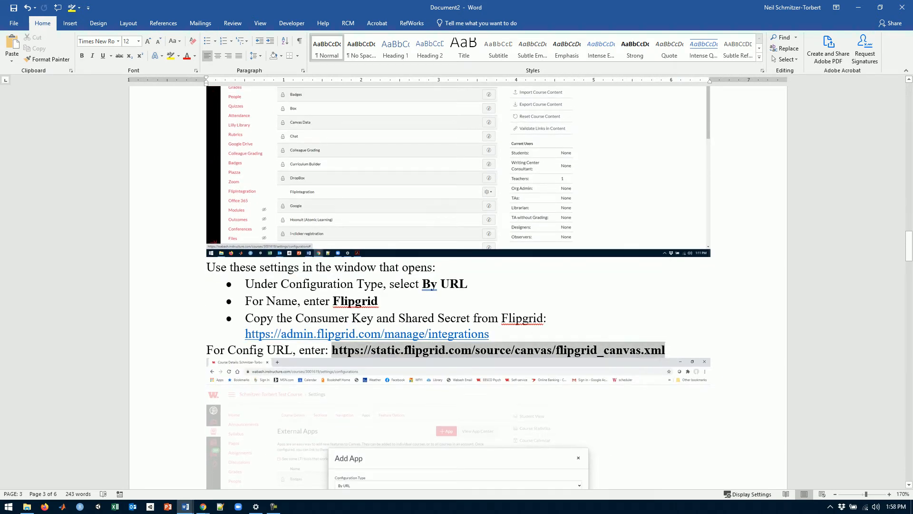
key("ctrl+c")
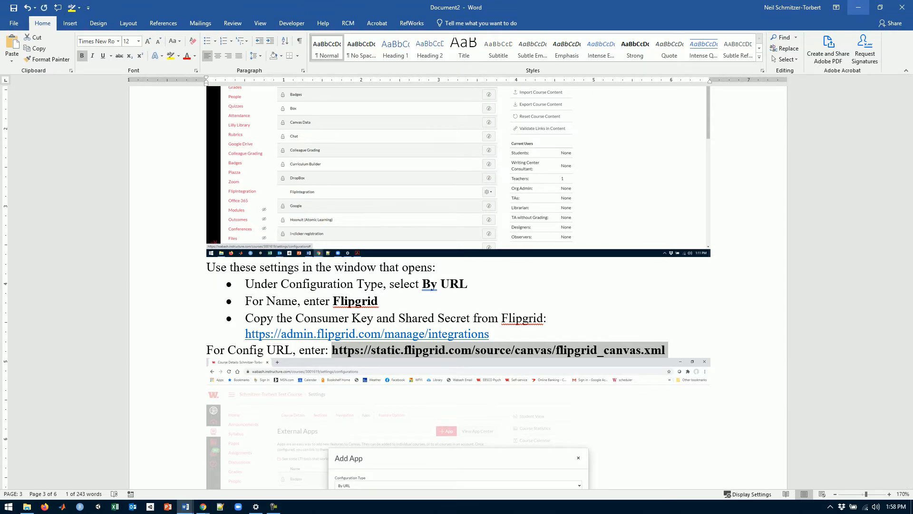
left_click(859, 7)
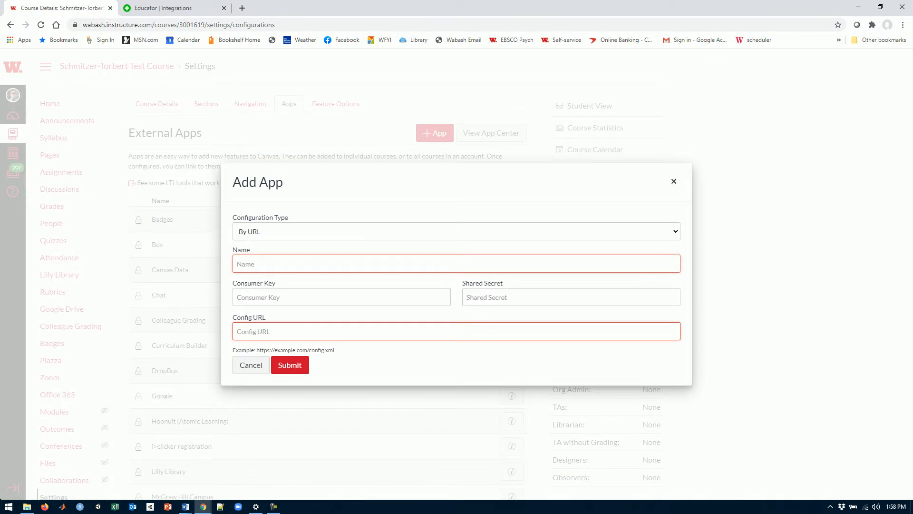
key("ctrl+v")
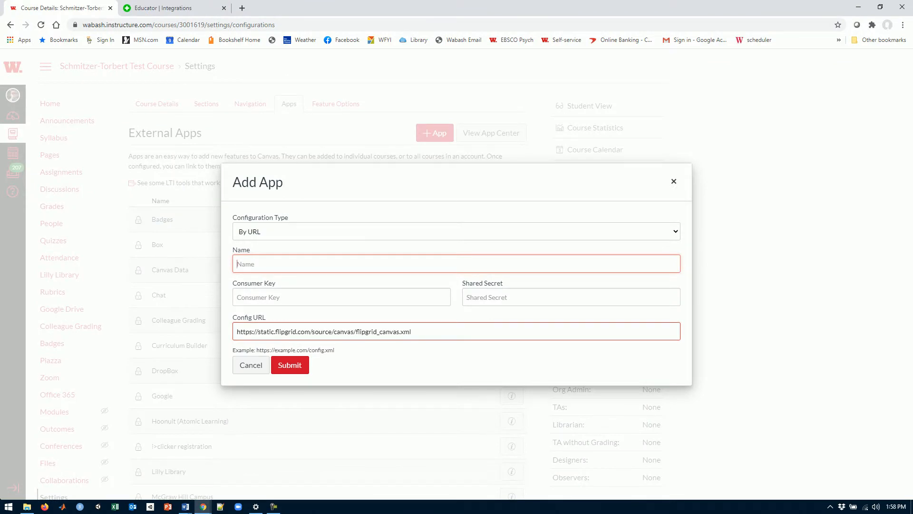
Name the new app Flipgrid
type("Fl")
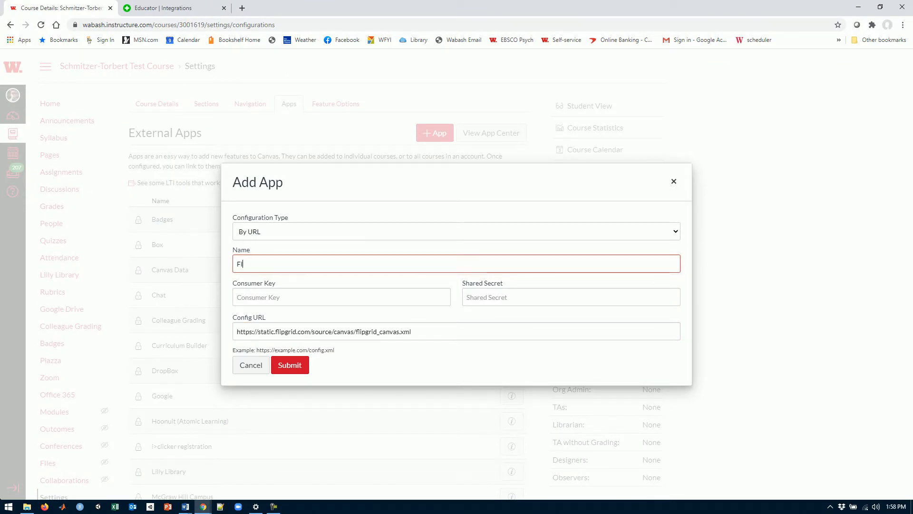
key("BackSpace")
type("lipgrid")
key("Tab")
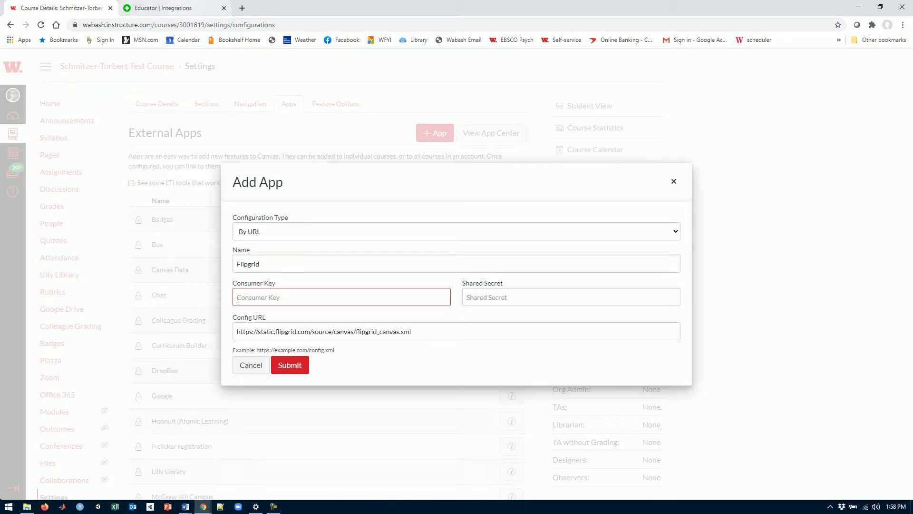
Copy the consumer key from the Wabash integration in Flipgrid and paste it as the Canvas app's Consumer Key, then activate the Shared Secret field
left_click(162, 8)
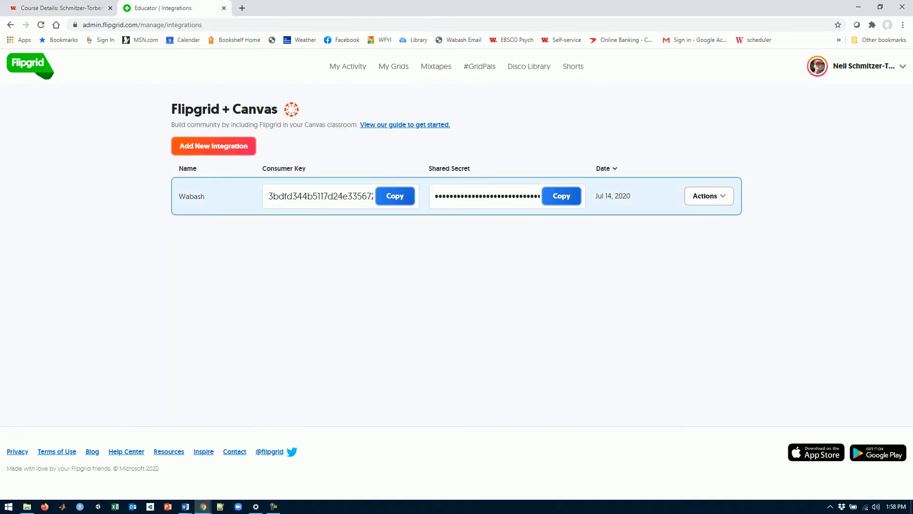
left_click(394, 195)
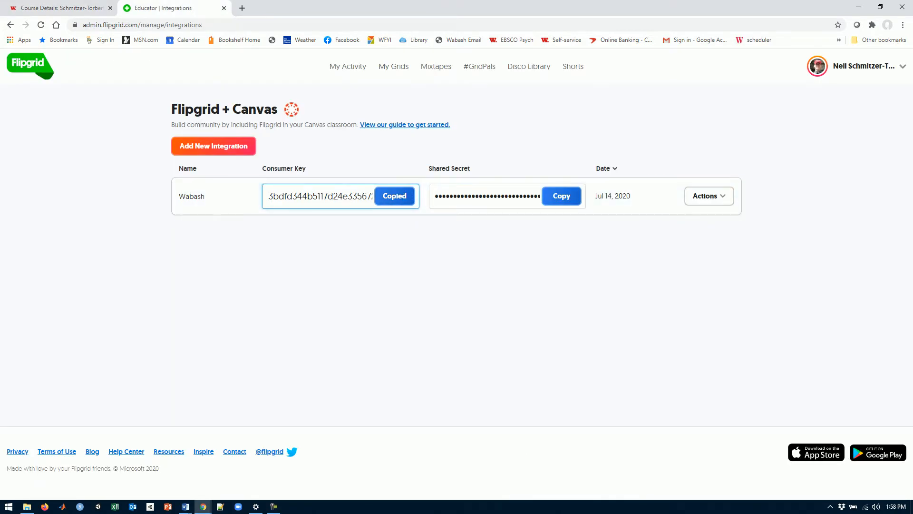
left_click(62, 8)
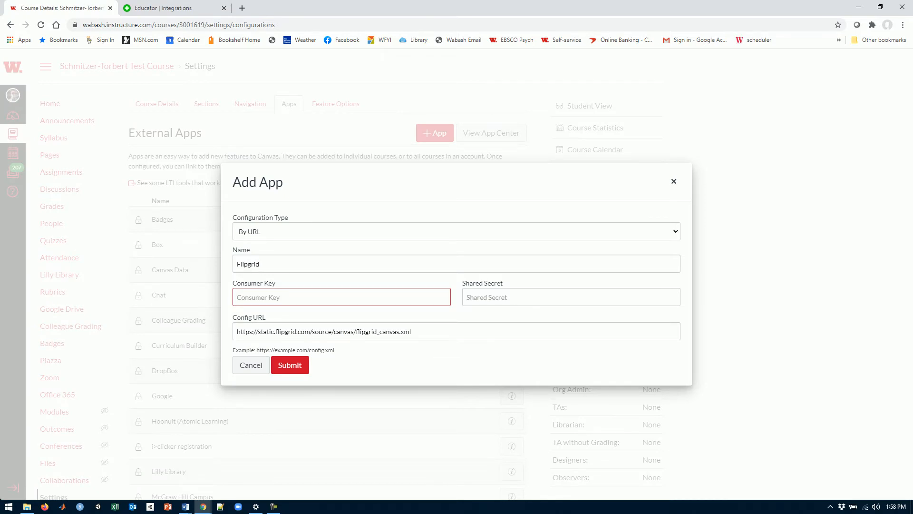
key("ctrl+v")
left_click(504, 297)
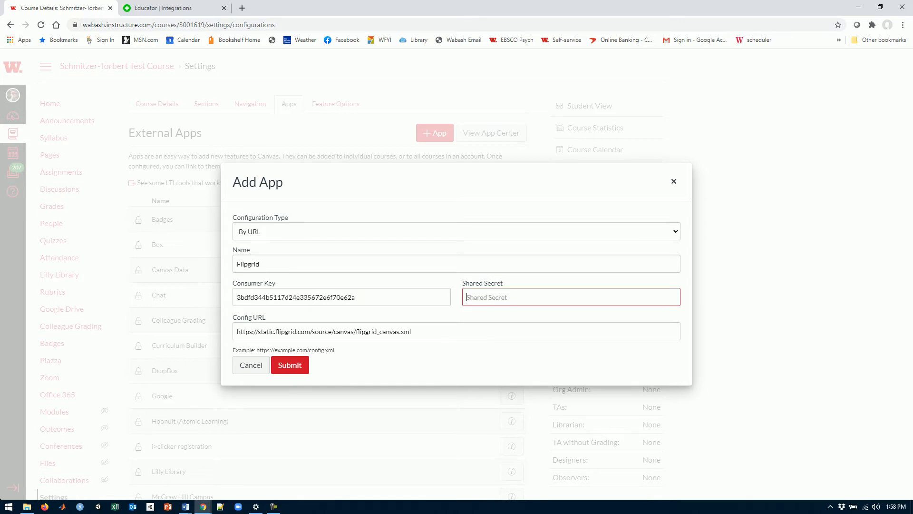
left_click(273, 506)
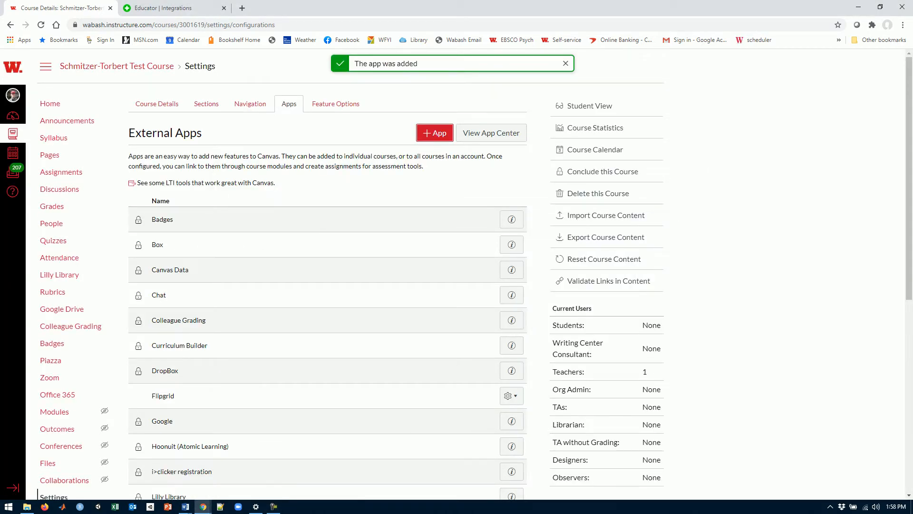
left_click(273, 507)
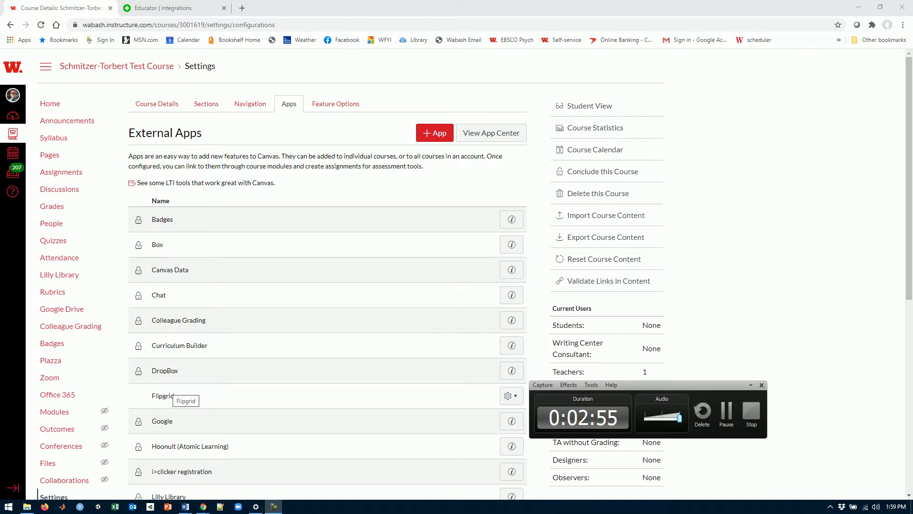
scroll(47, 415, "down", 1)
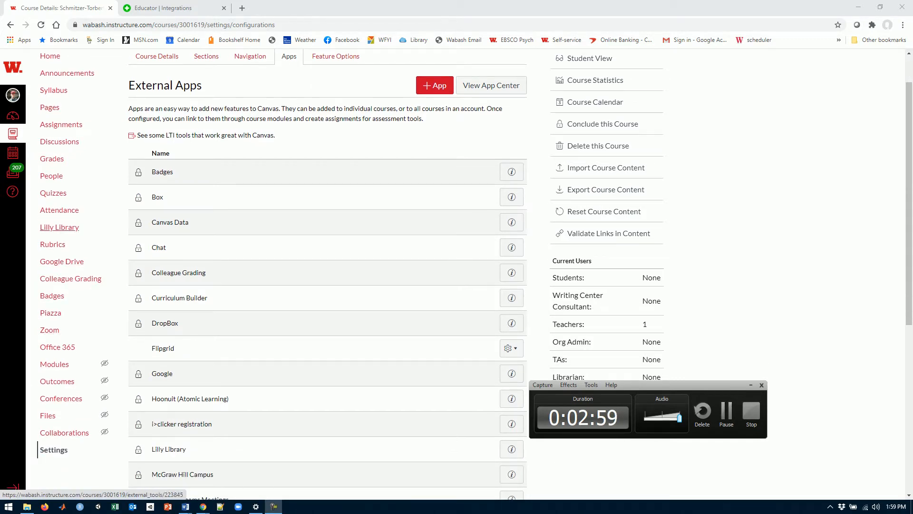
scroll(58, 143, "up", 1)
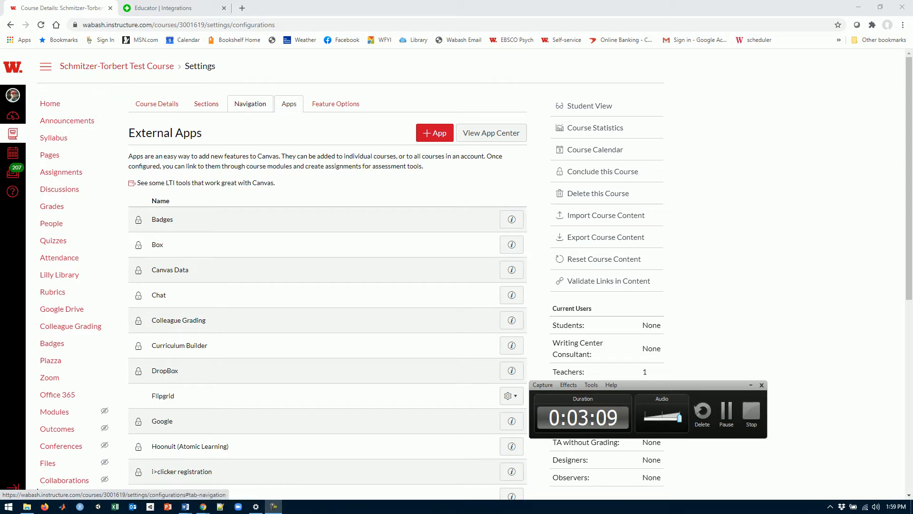
Open the course navigation settings, check the items for Flipgrid, and reload the page
left_click(250, 104)
scroll(250, 104, "down", 3)
scroll(456, 299, "down", 1)
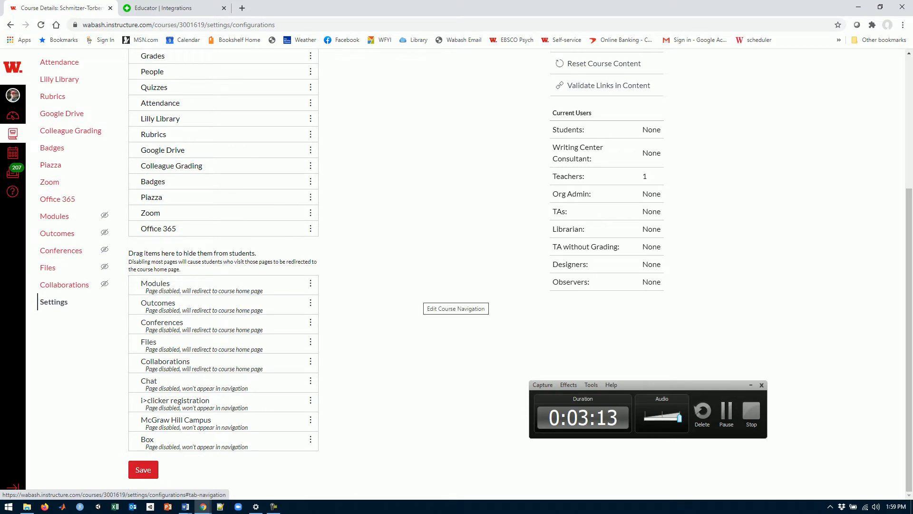
scroll(455, 304, "up", 2)
scroll(223, 324, "up", 1)
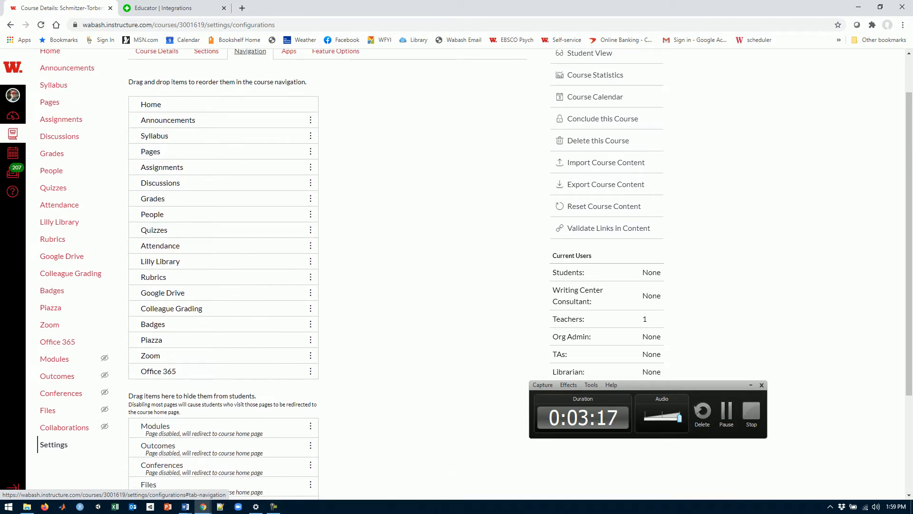
left_click(41, 24)
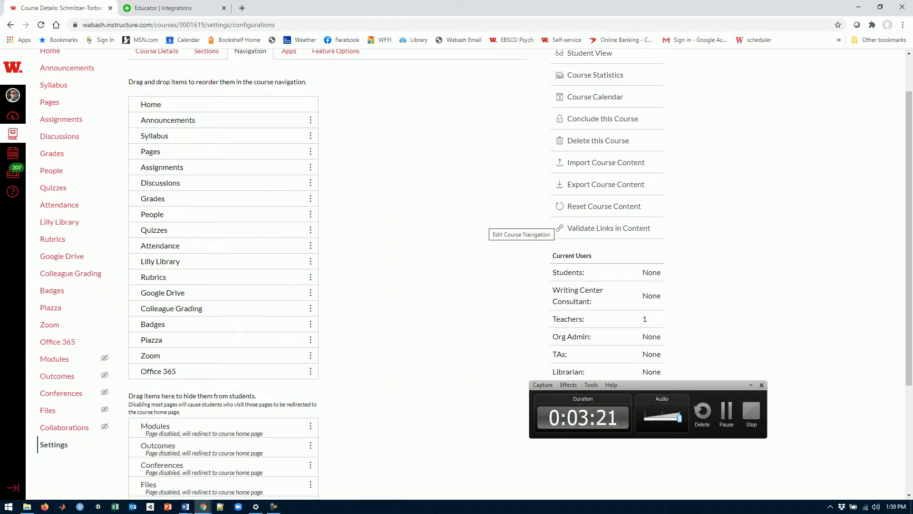
Move Flipgrid from the hidden items into the visible course navigation between Discussions and Grades, and save the navigation
scroll(521, 226, "down", 3)
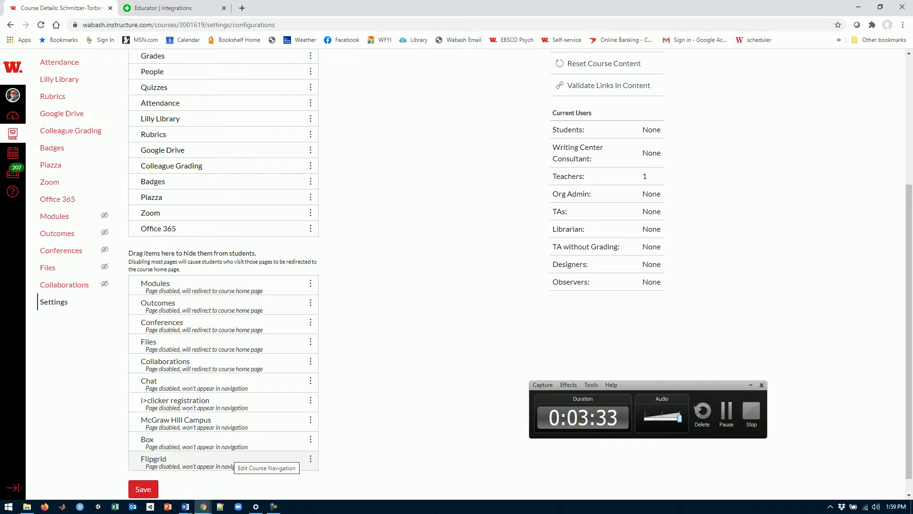
left_click_drag(228, 459, 228, 73)
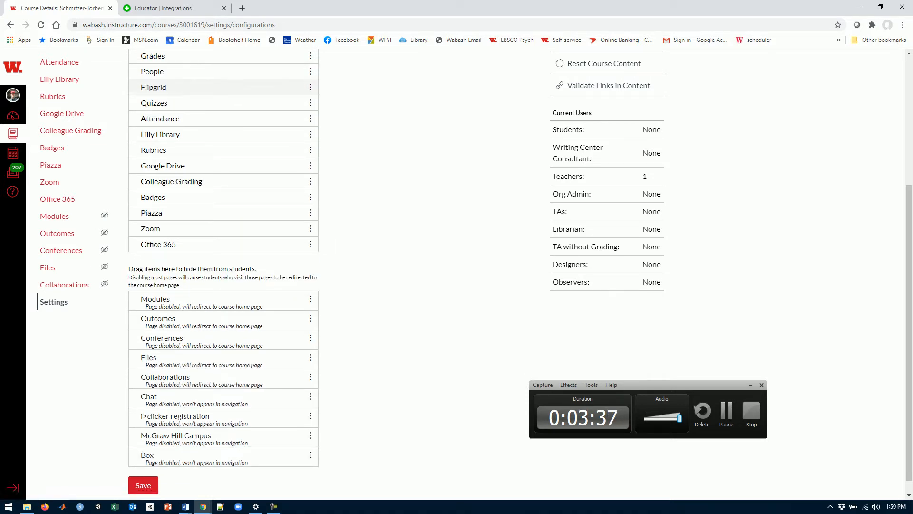
scroll(342, 123, "up", 2)
scroll(228, 213, "up", 2)
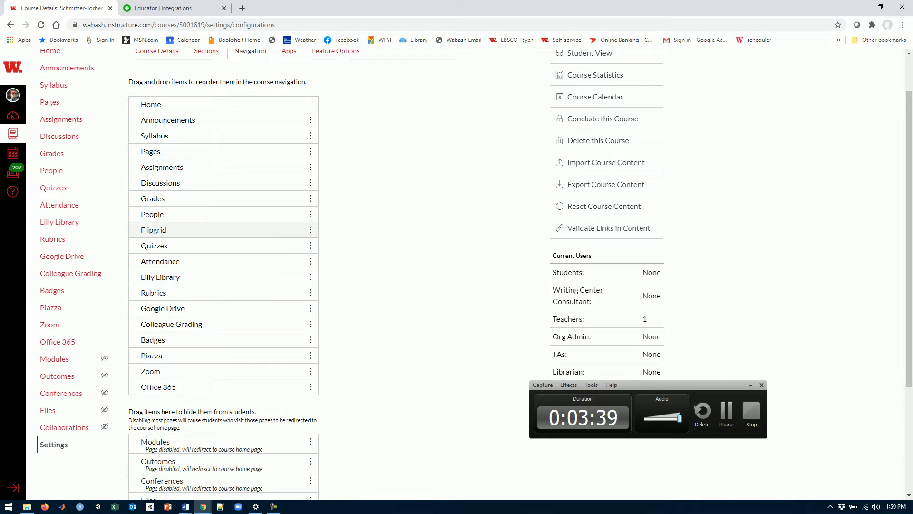
left_click_drag(228, 230, 228, 198)
scroll(333, 274, "down", 3)
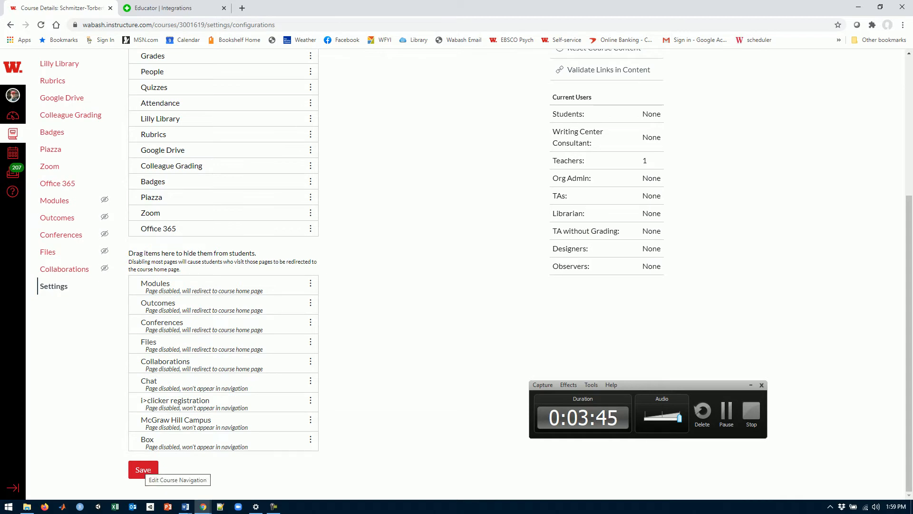
left_click(143, 469)
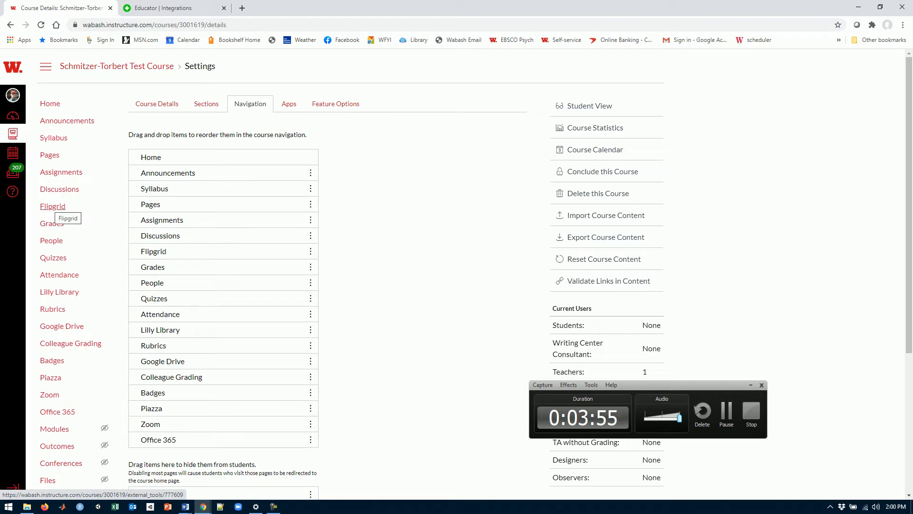
Create a course grid through the course's Flipgrid page, and check My Grids on the Flipgrid site before returning to Canvas
left_click(53, 206)
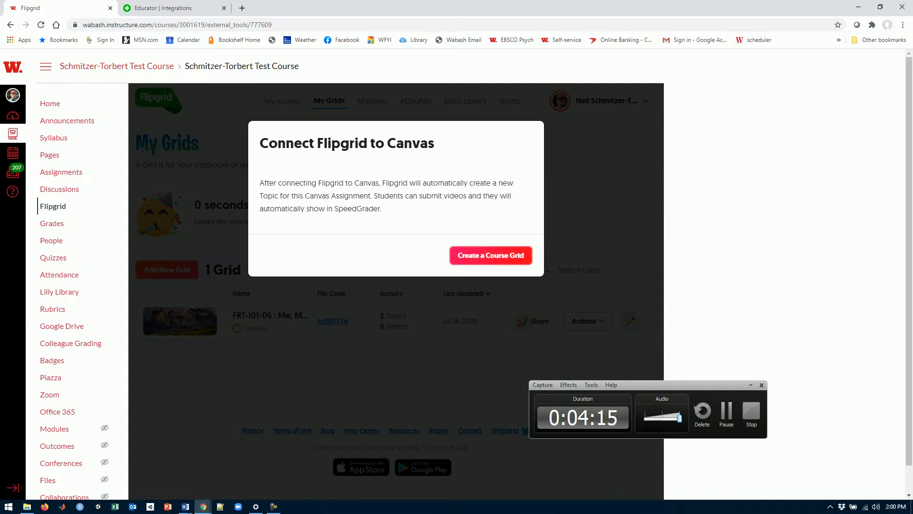
left_click(490, 255)
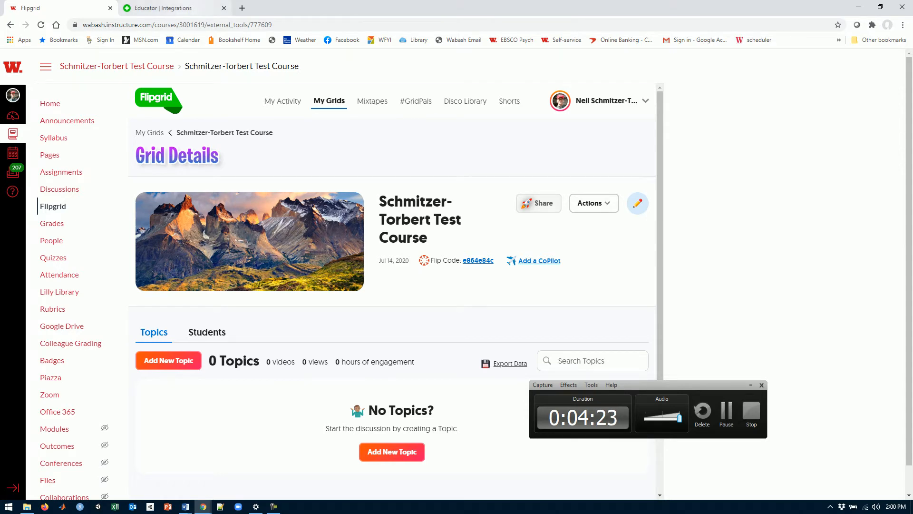
left_click(172, 8)
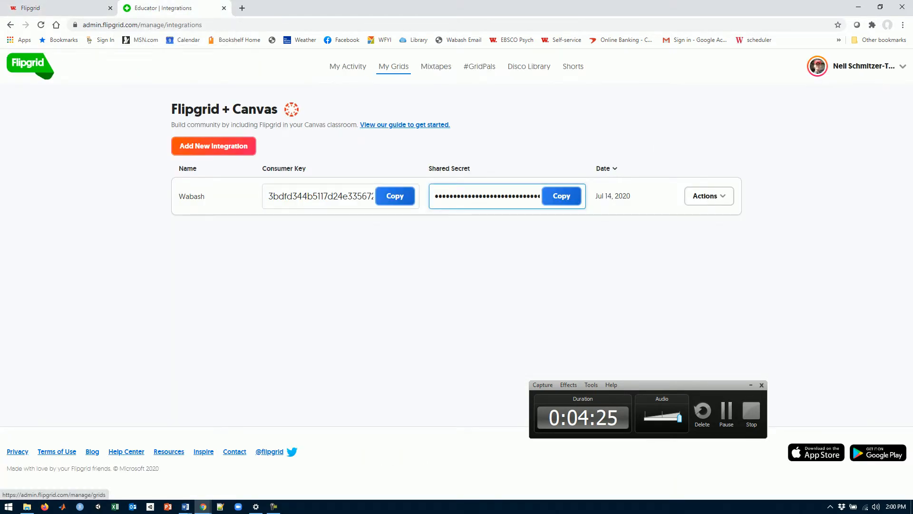
left_click(394, 66)
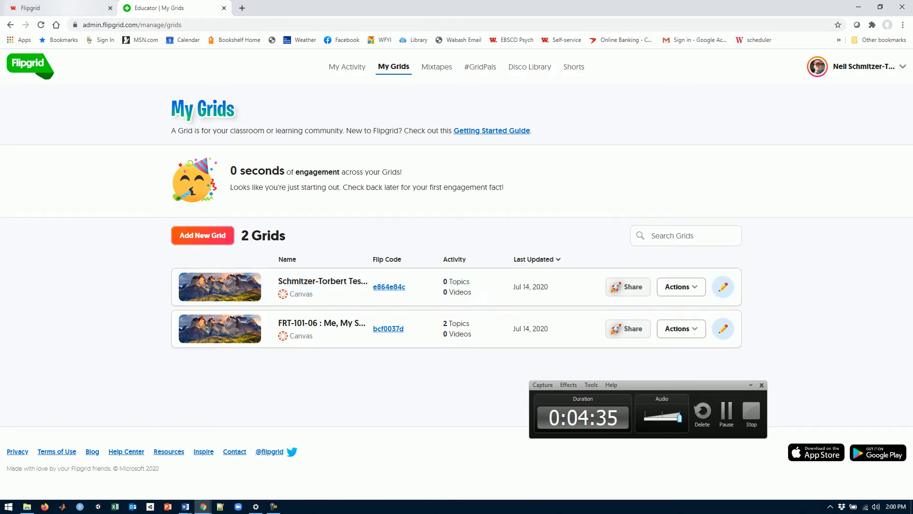
left_click(61, 8)
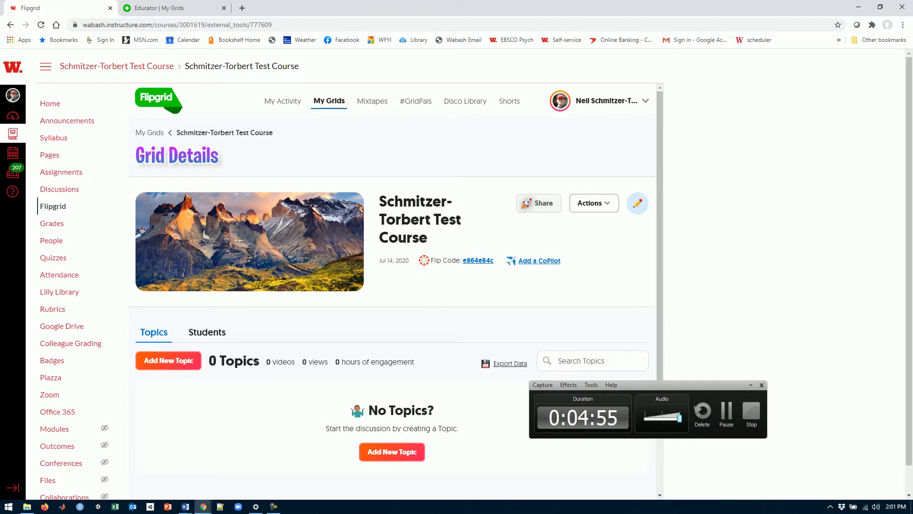
Find the C01 What are you? discussion among the Reading Responses assignments and open it in a separate browser tab
left_click(61, 172)
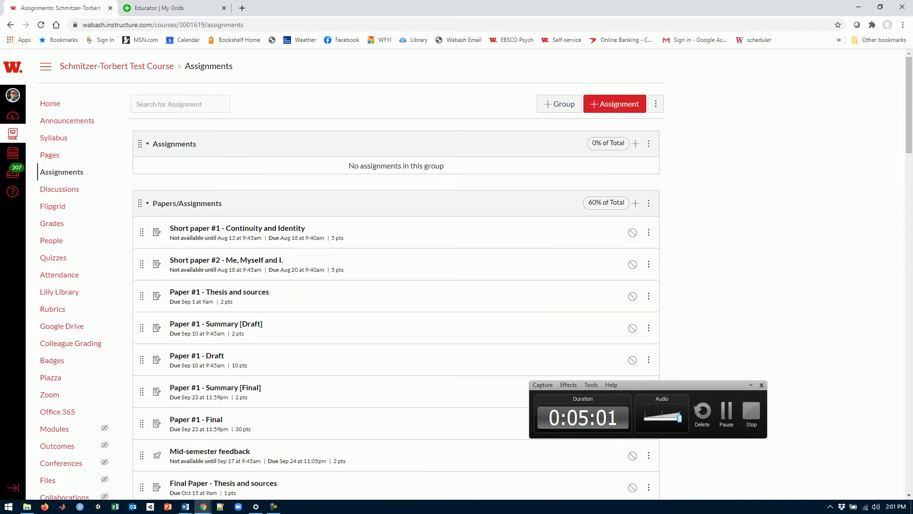
left_click_drag(675, 385, 814, 433)
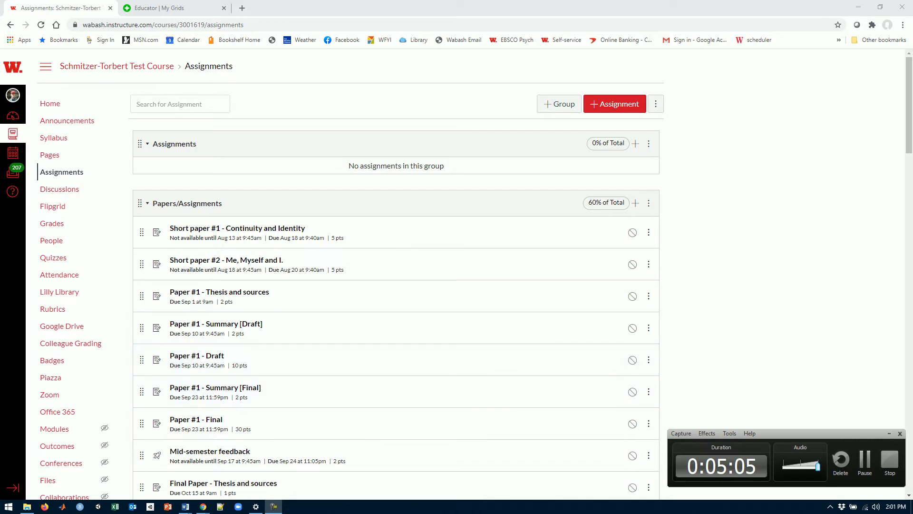
scroll(396, 276, "down", 7)
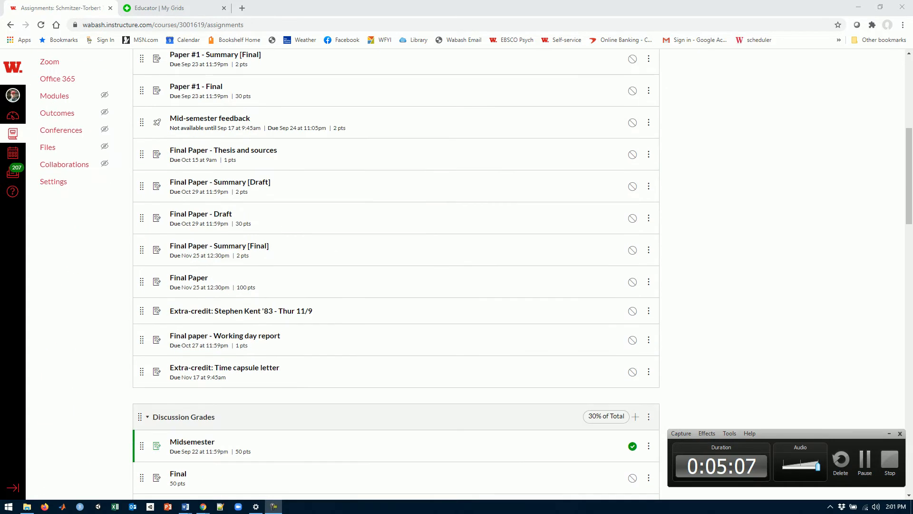
scroll(396, 274, "down", 14)
scroll(396, 274, "up", 3)
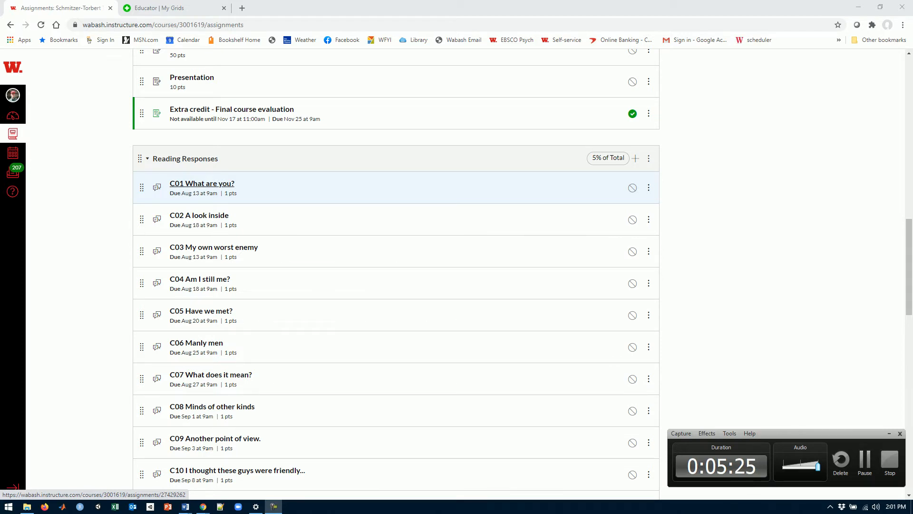
right_click(220, 186)
left_click(261, 192)
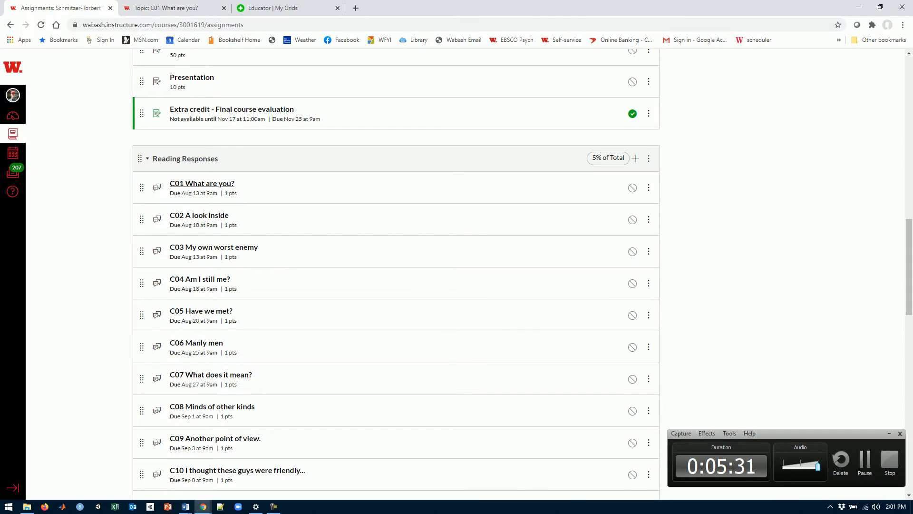
Start a new assignment in the course without loading the auto-saved content
left_click_drag(909, 267, 909, 104)
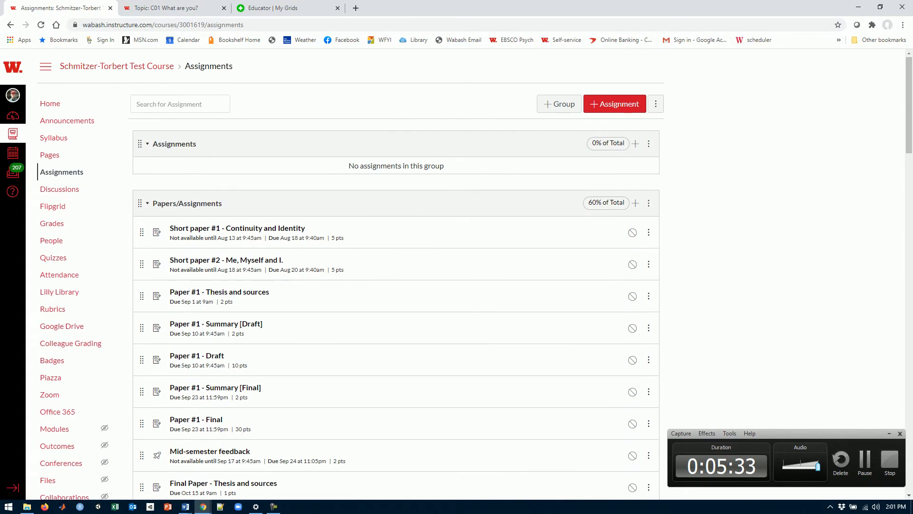
left_click(615, 104)
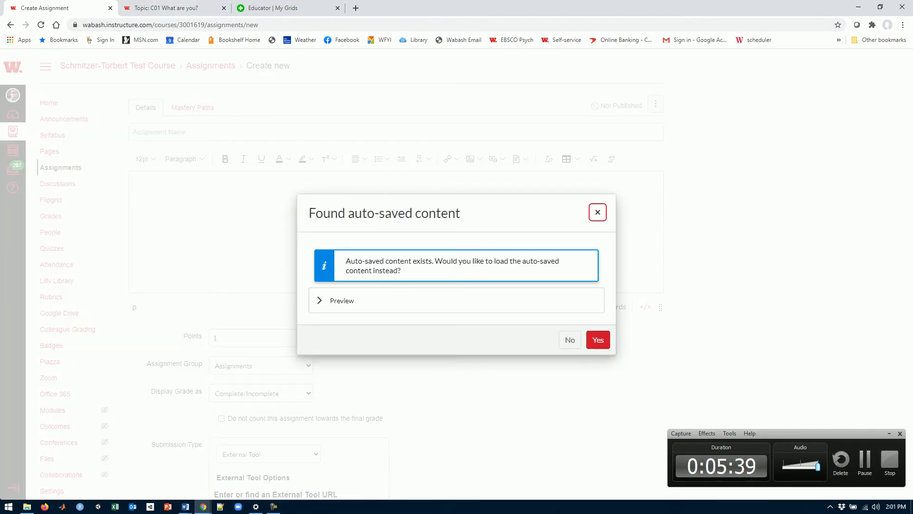
left_click(570, 340)
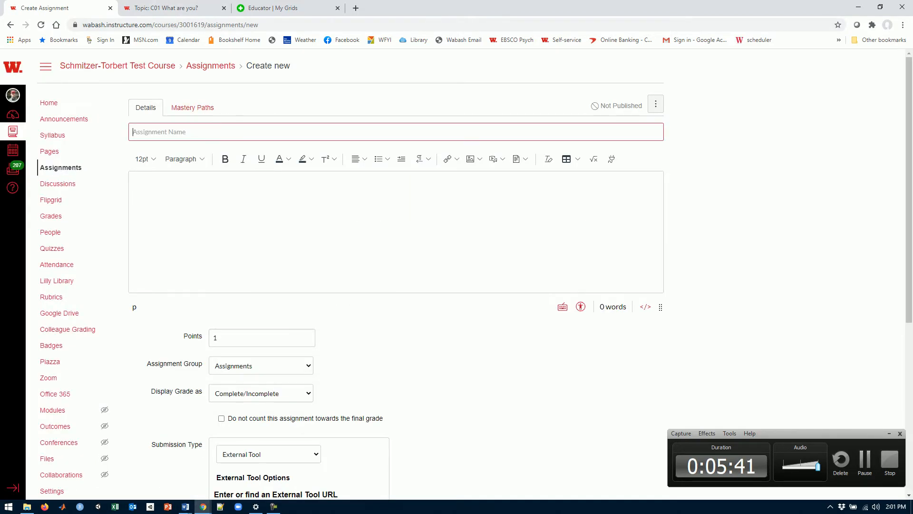
Copy the C01 discussion's title into the assignment name and extend it to "C01 What are you? - Flipgrid"
left_click(190, 8)
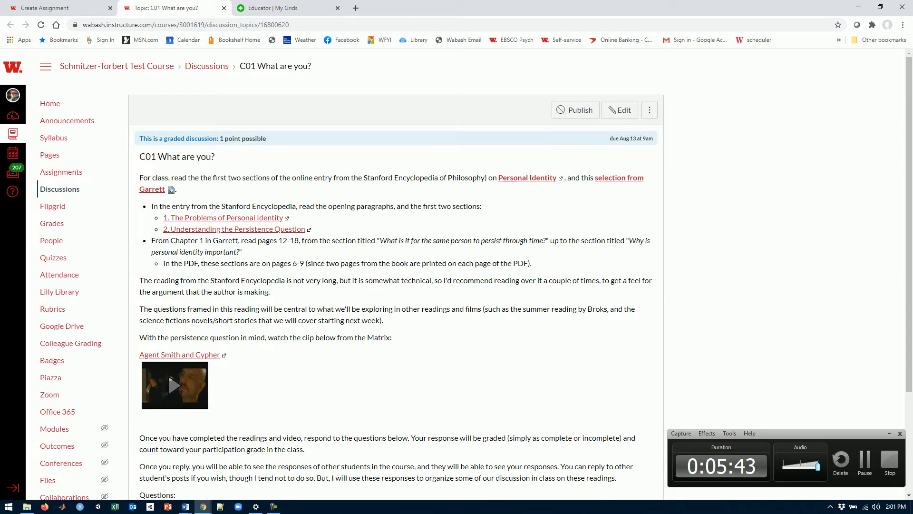
double_click(148, 156)
triple_click(148, 157)
key("ctrl+c")
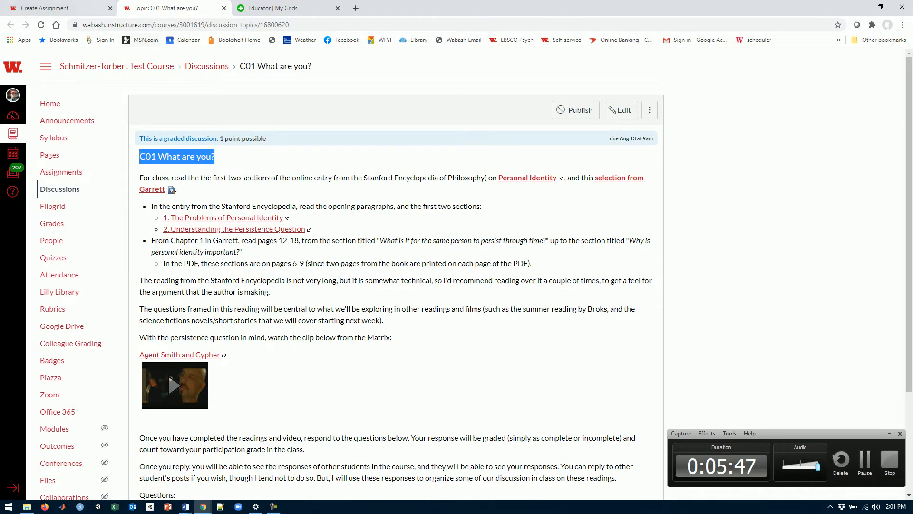
key("ctrl+Page_Up")
key("ctrl+v")
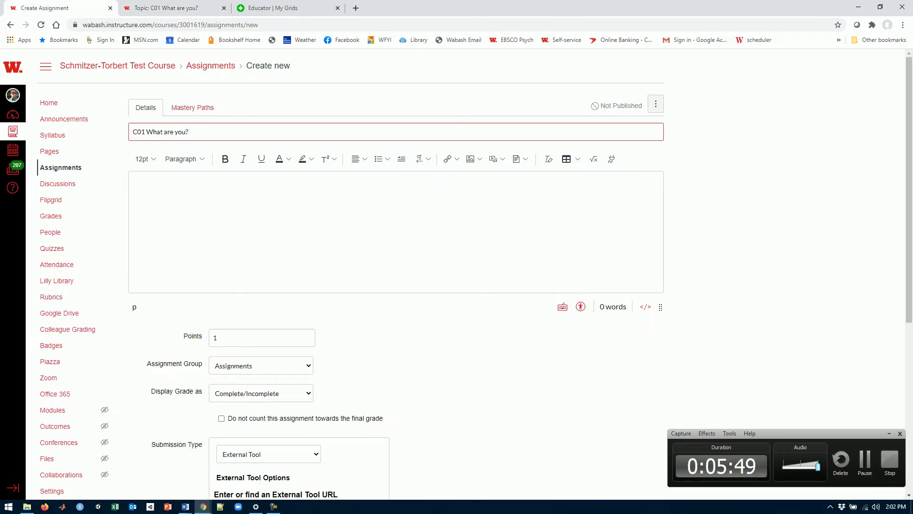
type("- Flig")
key("BackSpace")
type("d")
type("re")
type("rid")
key("Tab")
Copy the full HTML source of the C01 discussion into the new assignment's description and return it to the formatted view
left_click(167, 8)
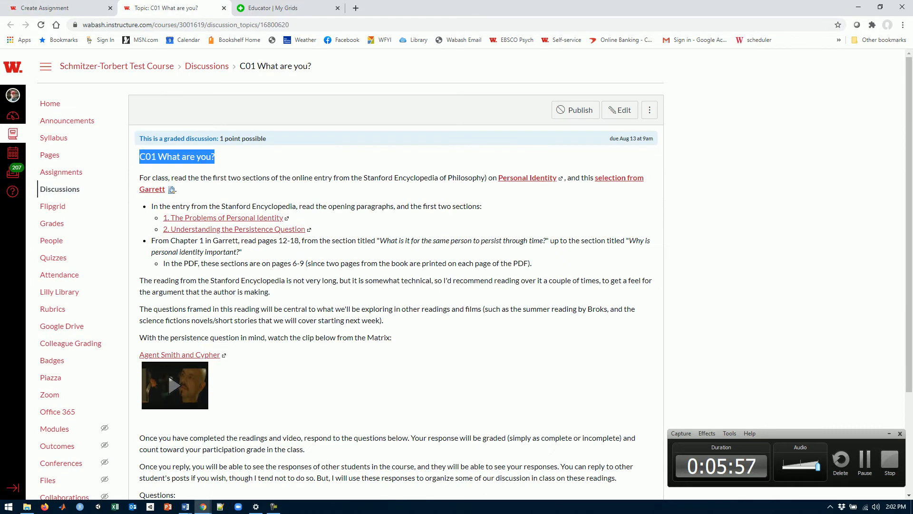
left_click(618, 110)
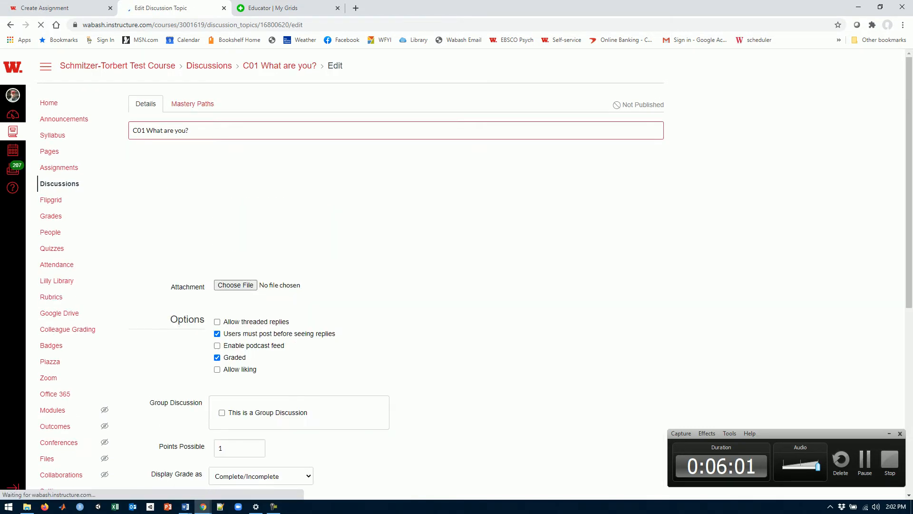
left_click_drag(660, 258, 660, 376)
left_click(644, 376)
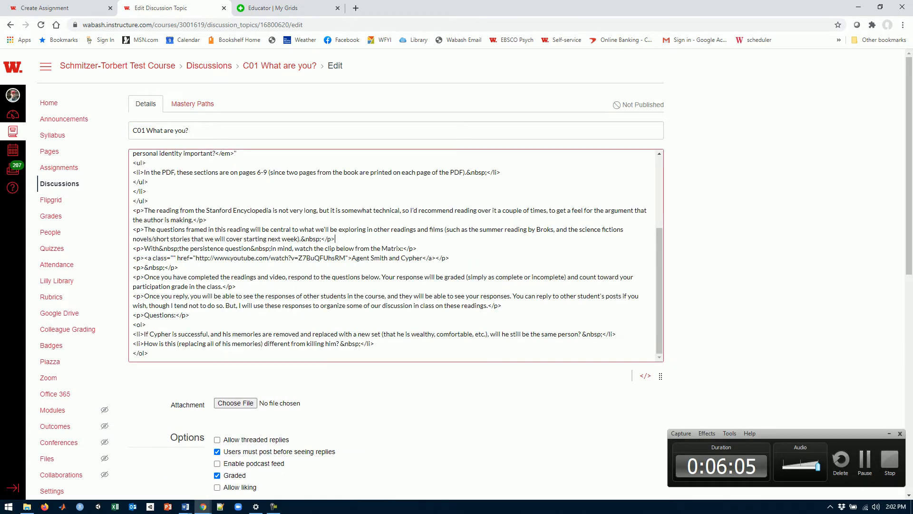
key("ctrl+a")
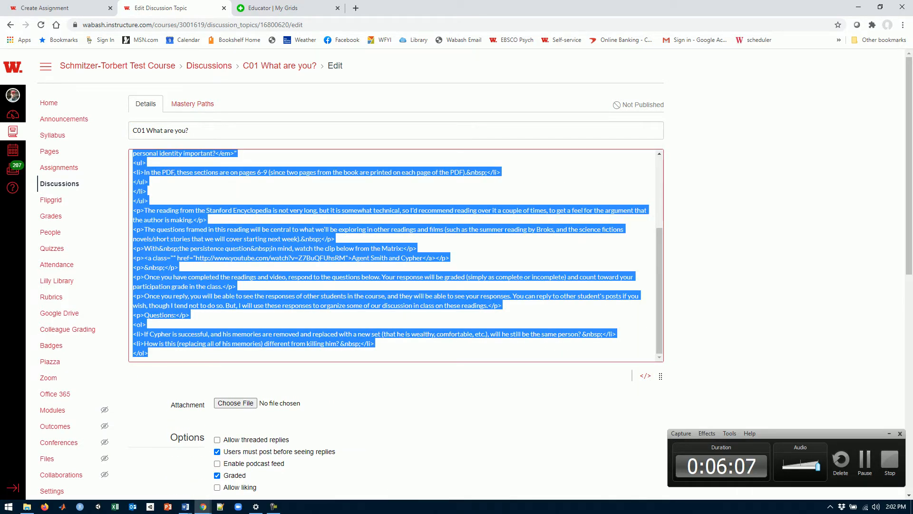
left_click(61, 8)
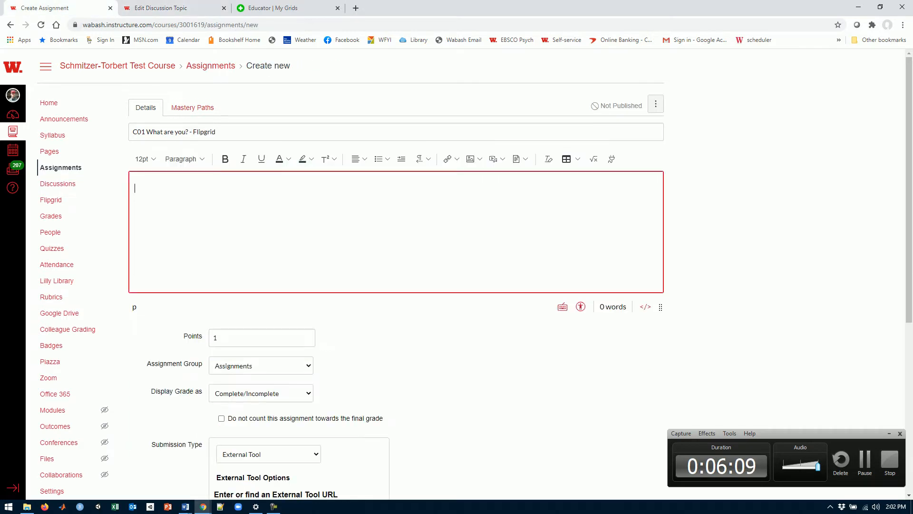
left_click(645, 307)
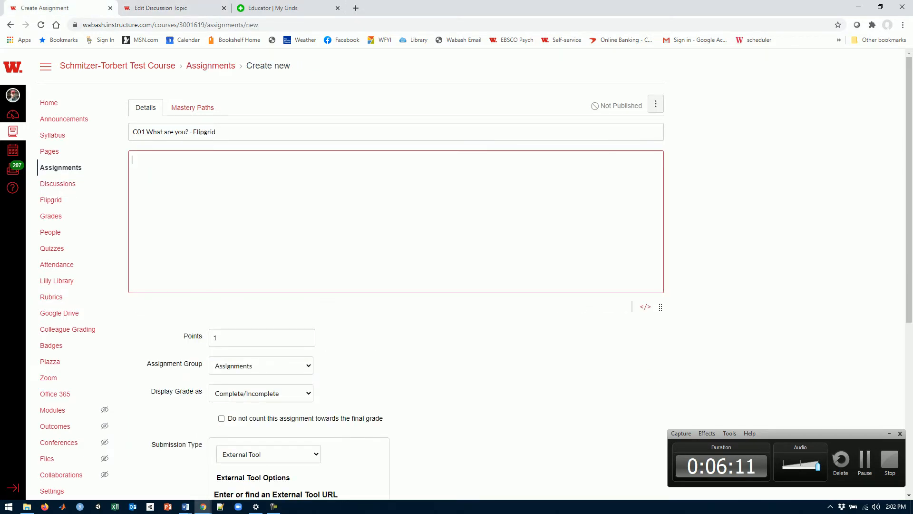
key("ctrl+v")
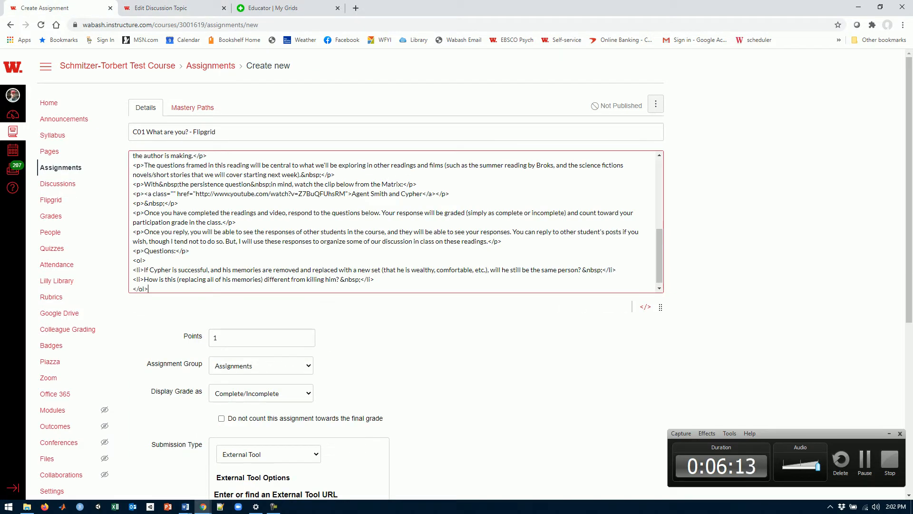
left_click(645, 307)
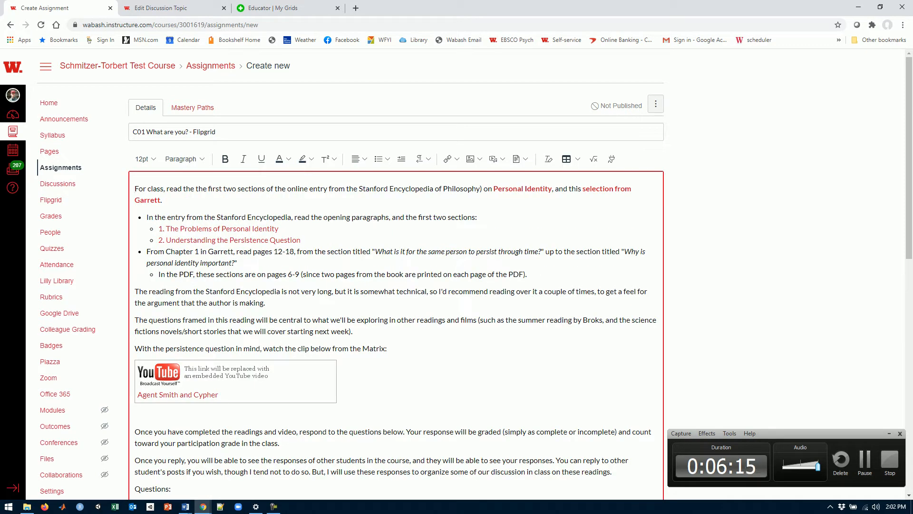
Review the copied description and its closing questions, along with the assignment's points, grading, submission type and due date settings
scroll(457, 275, "down", 3)
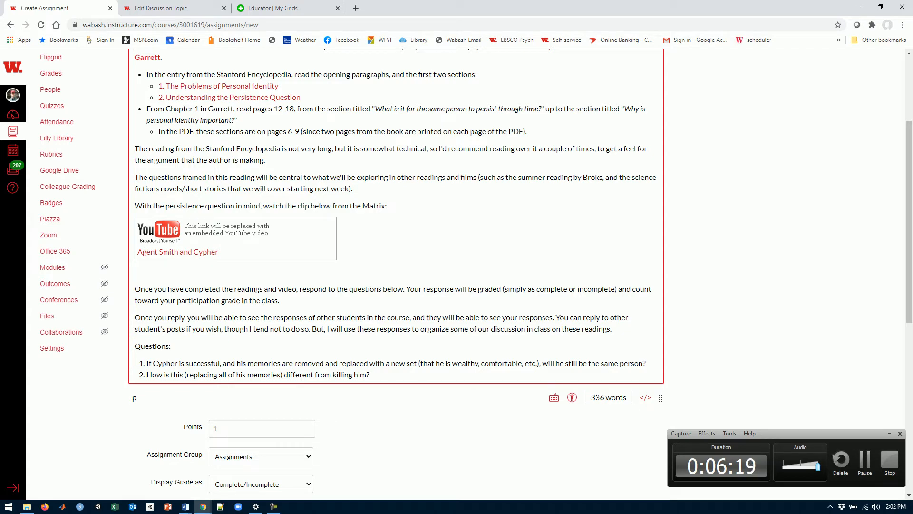
scroll(456, 275, "down", 3)
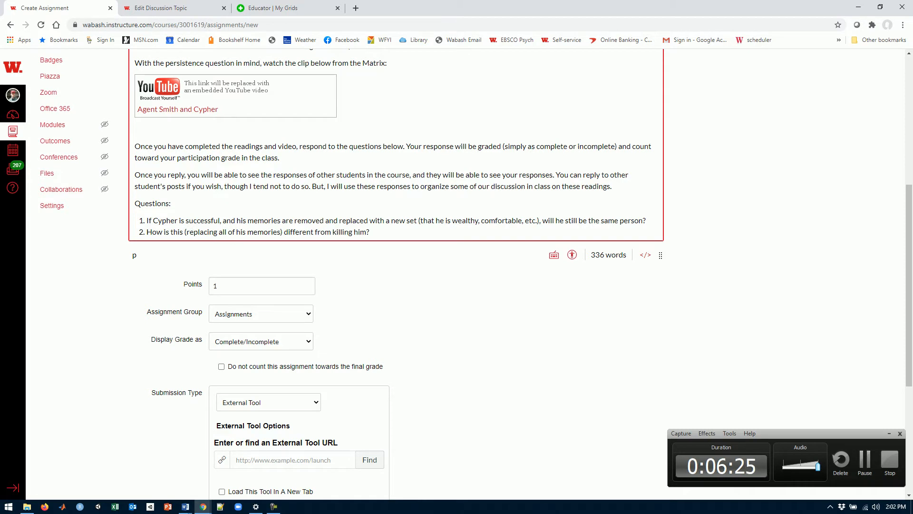
scroll(457, 271, "down", 4)
scroll(456, 271, "up", 3)
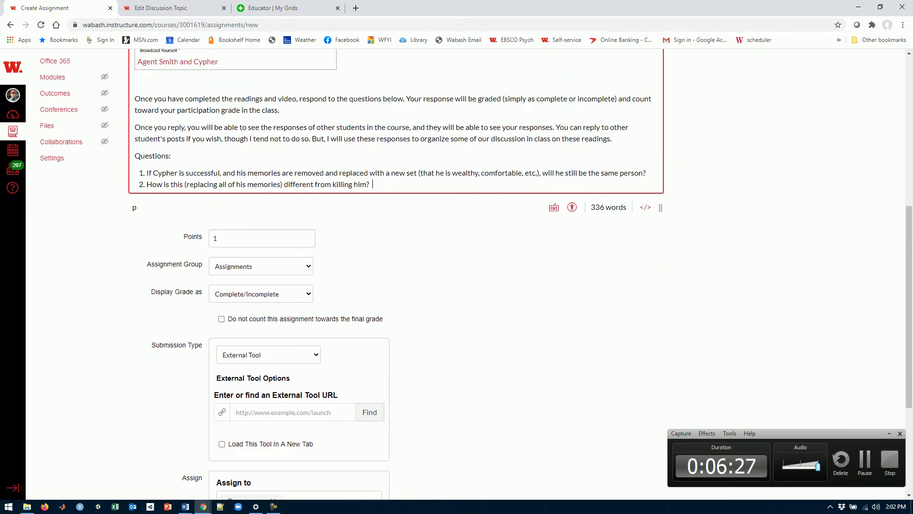
left_click_drag(373, 184, 147, 173)
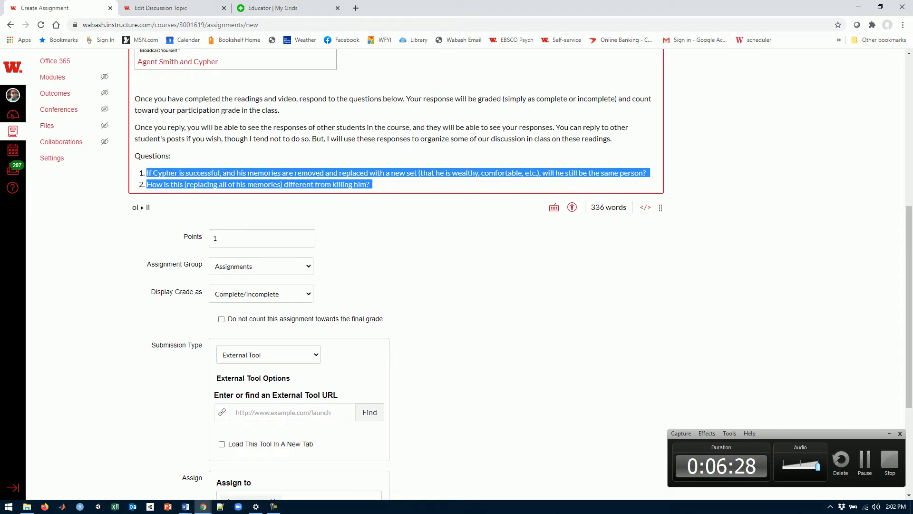
scroll(396, 266, "up", 6)
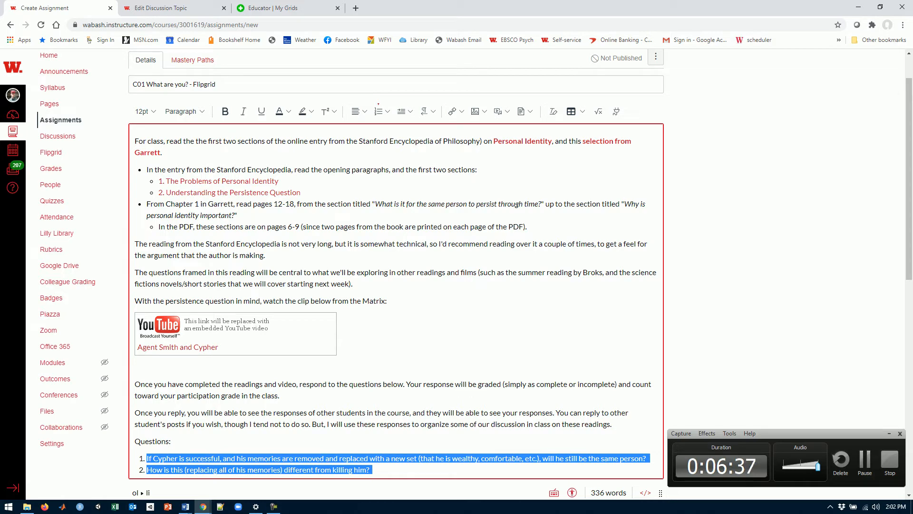
scroll(457, 274, "down", 9)
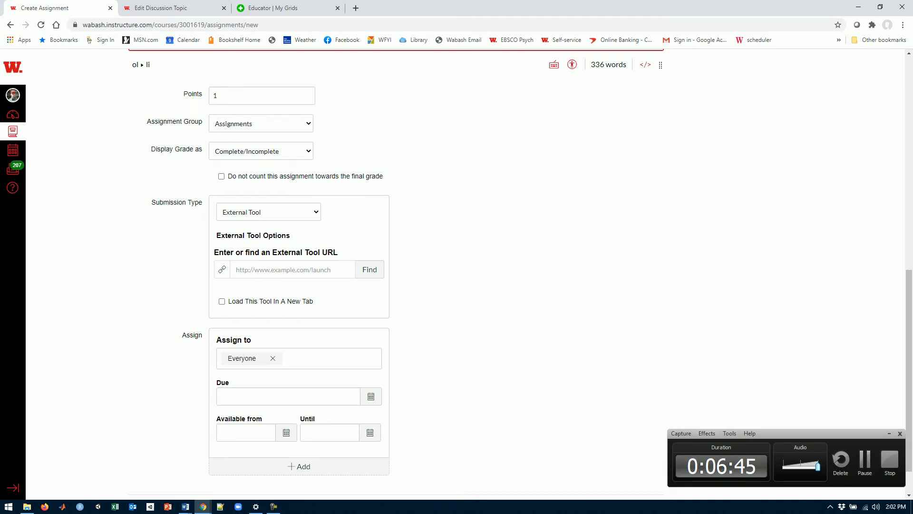
Put the assignment in the Reading Responses assignment group
left_click(261, 124)
left_click(252, 163)
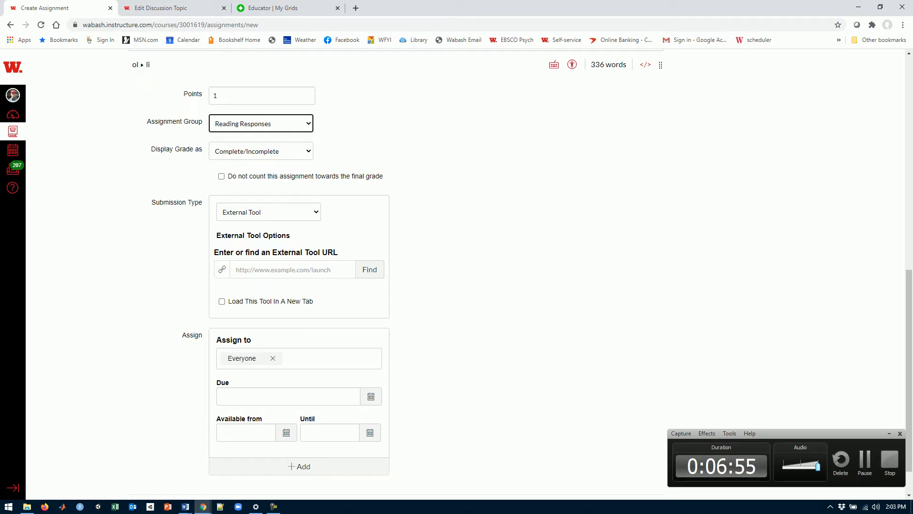
Choose Flipgrid as the assignment's external tool and have it load in a new tab
left_click(369, 269)
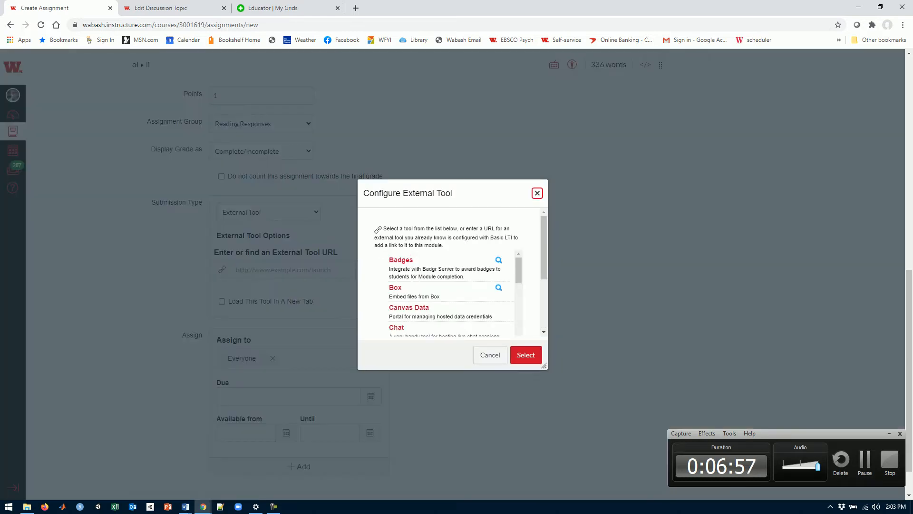
scroll(450, 292, "down", 5)
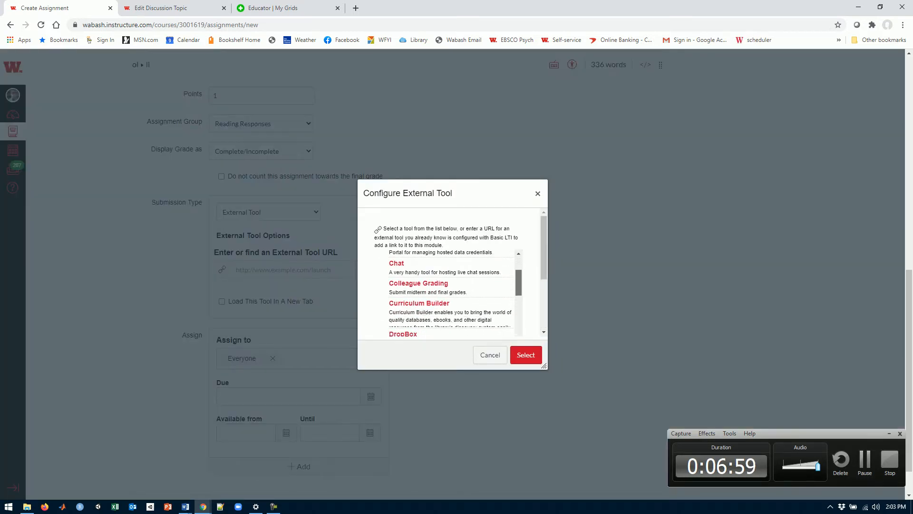
scroll(450, 292, "down", 2)
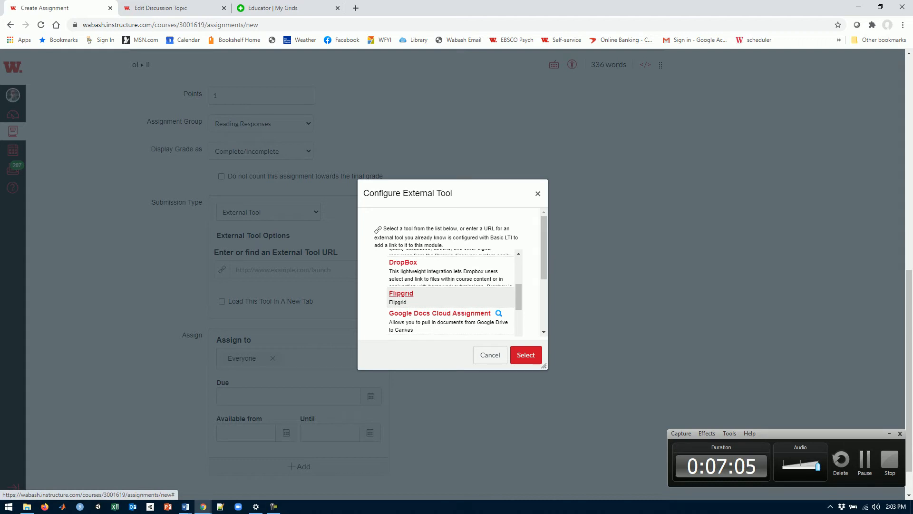
left_click(401, 293)
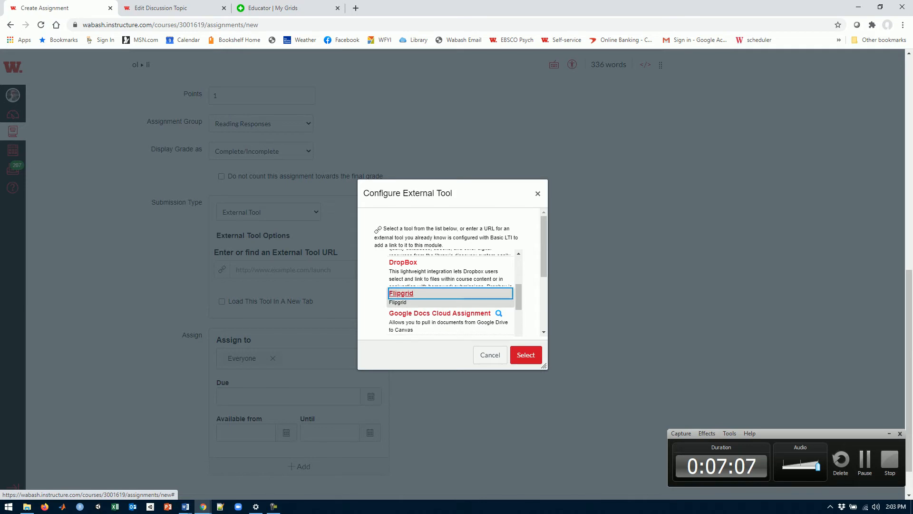
left_click(526, 355)
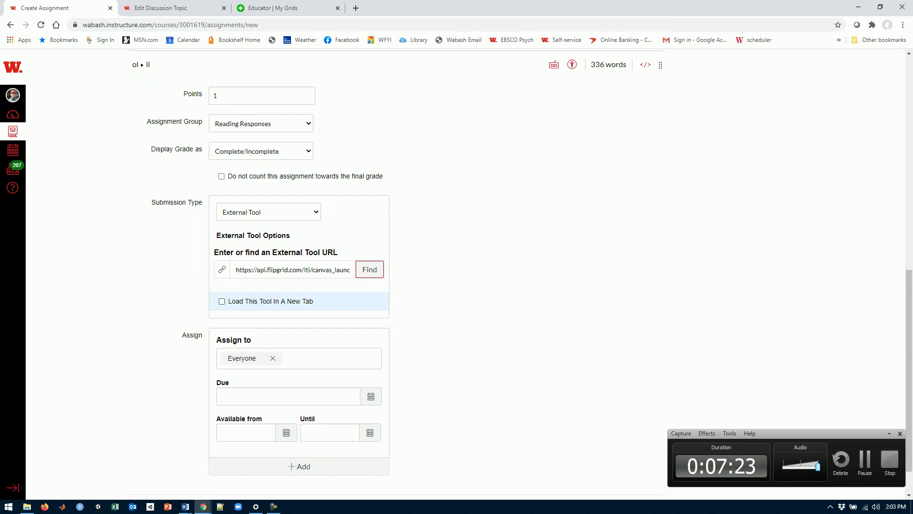
left_click(222, 301)
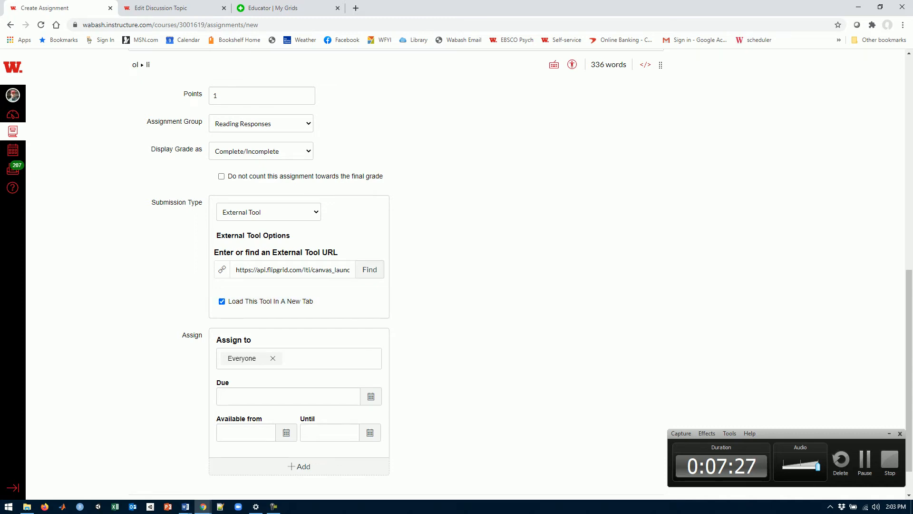
Set the assignment's due date to Aug 13 at 9 am
scroll(371, 352, "down", 1)
left_click(370, 352)
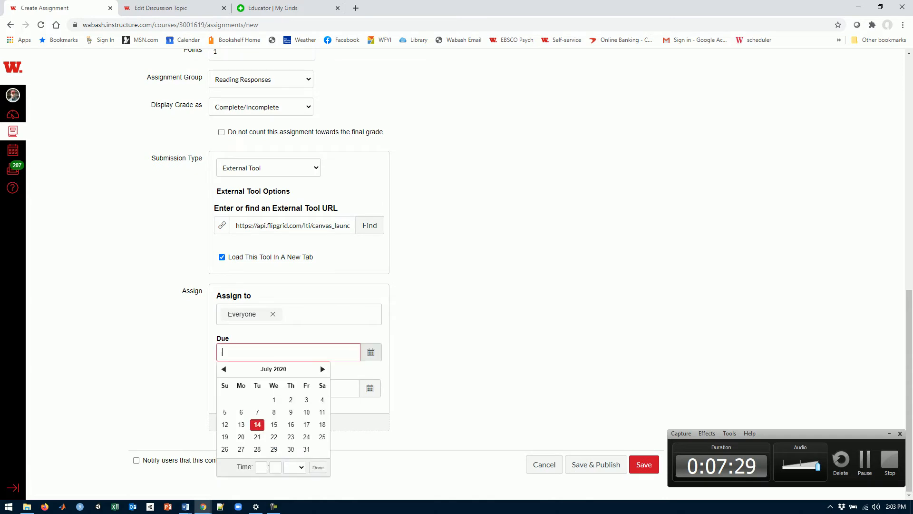
left_click(322, 369)
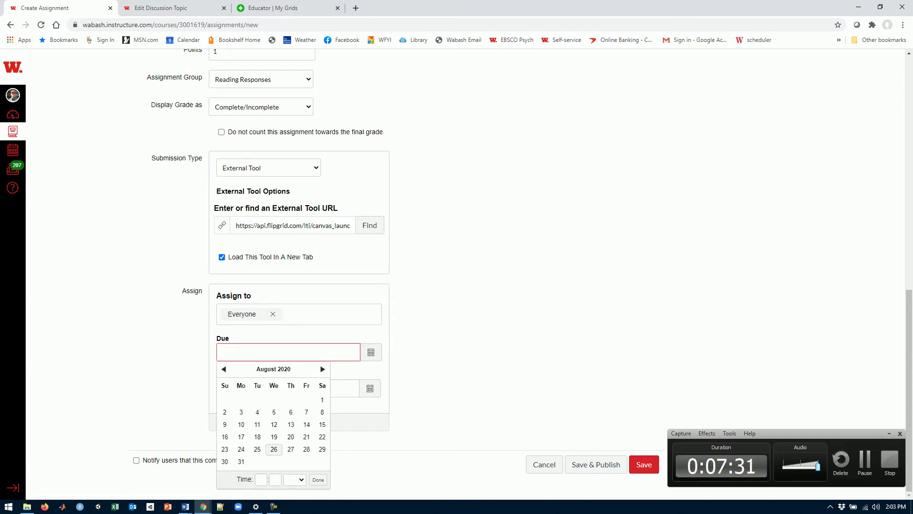
left_click(290, 424)
left_click(261, 480)
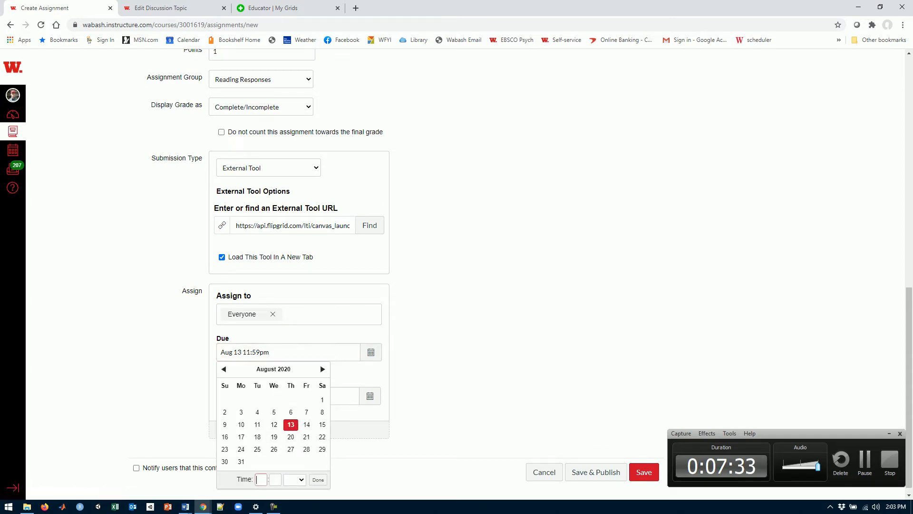
type("9")
key("Tab")
key("Tab")
left_click(294, 480)
left_click(295, 461)
left_click(318, 479)
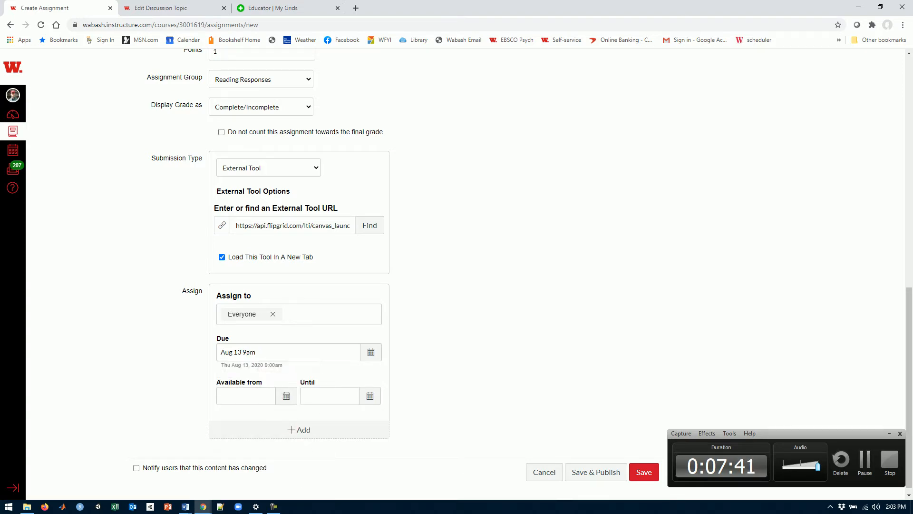
Save and publish the C01 Flipgrid assignment, and load its Flipgrid topic in a new window
scroll(399, 271, "up", 20)
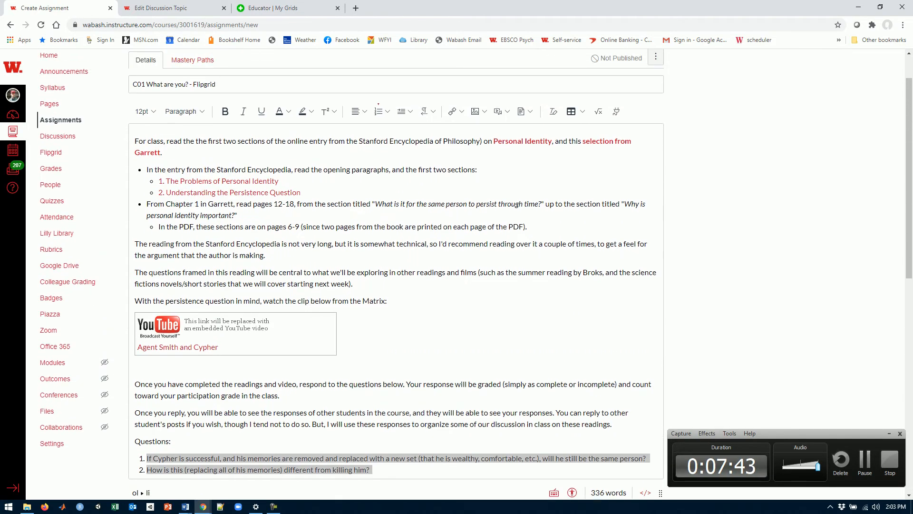
scroll(398, 271, "down", 20)
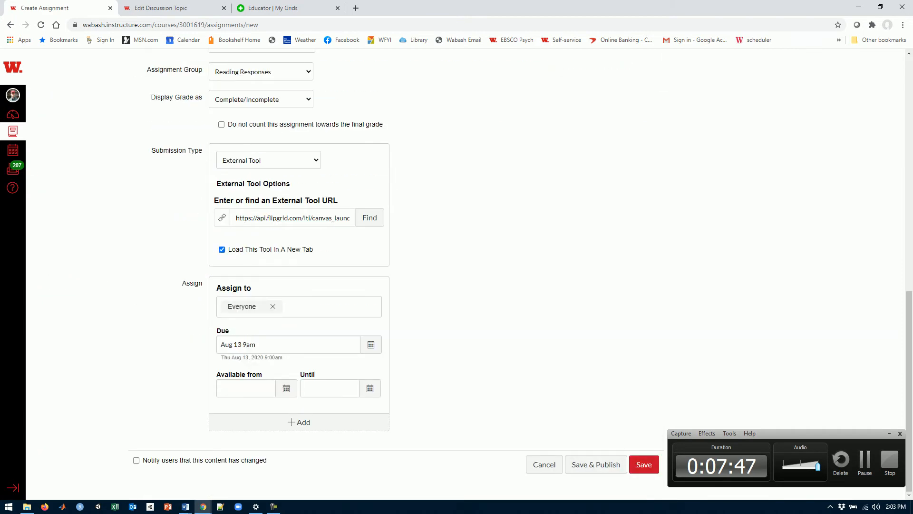
left_click(596, 464)
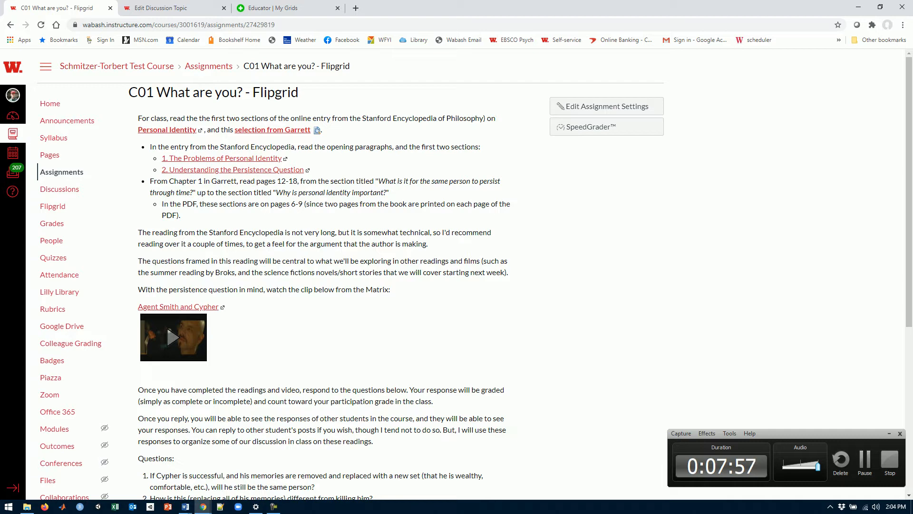
scroll(324, 276, "down", 6)
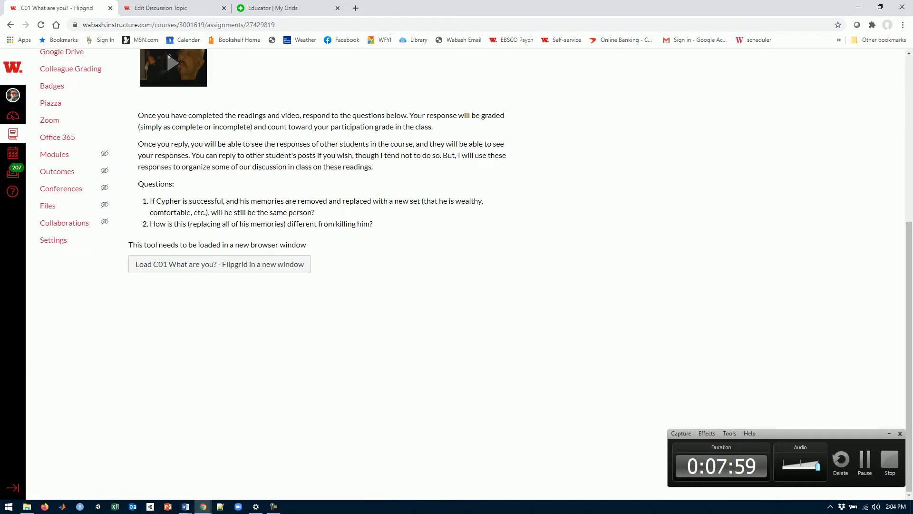
left_click(219, 264)
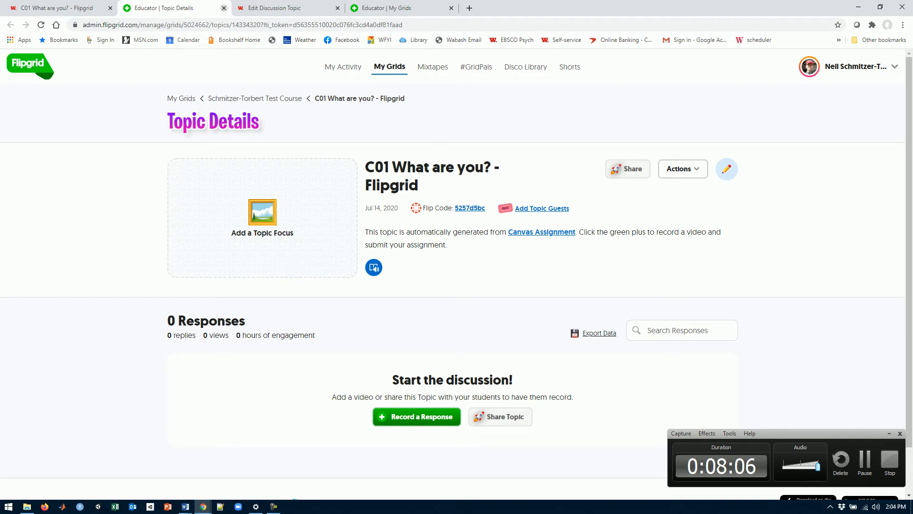
Close the Flipgrid topic and the discussion editor without saving, and return to the C01 Flipgrid assignment page
left_click(224, 8)
left_click(181, 8)
left_click(224, 8)
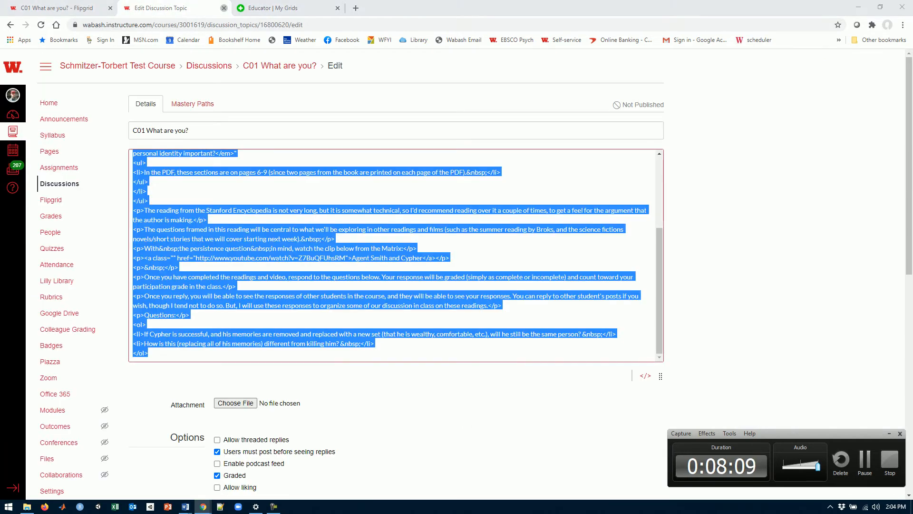
left_click(502, 78)
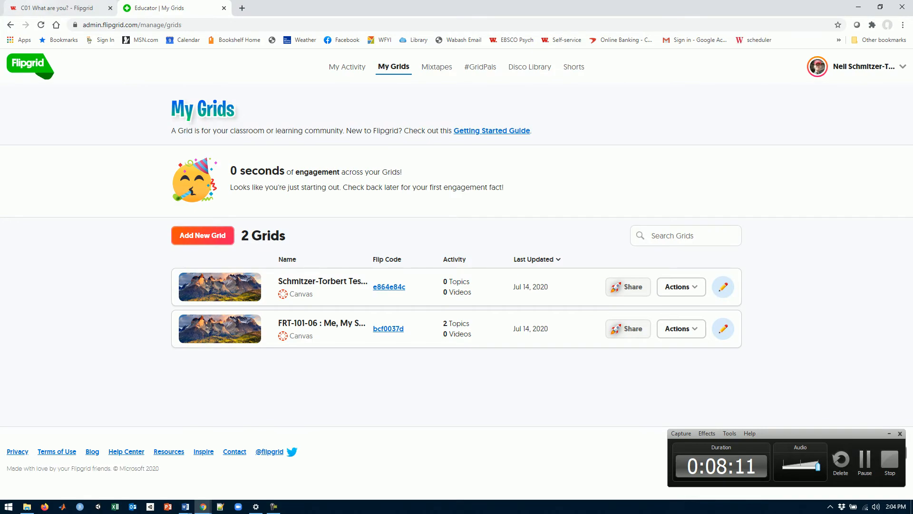
left_click(58, 8)
scroll(457, 274, "up", 3)
scroll(456, 274, "up", 3)
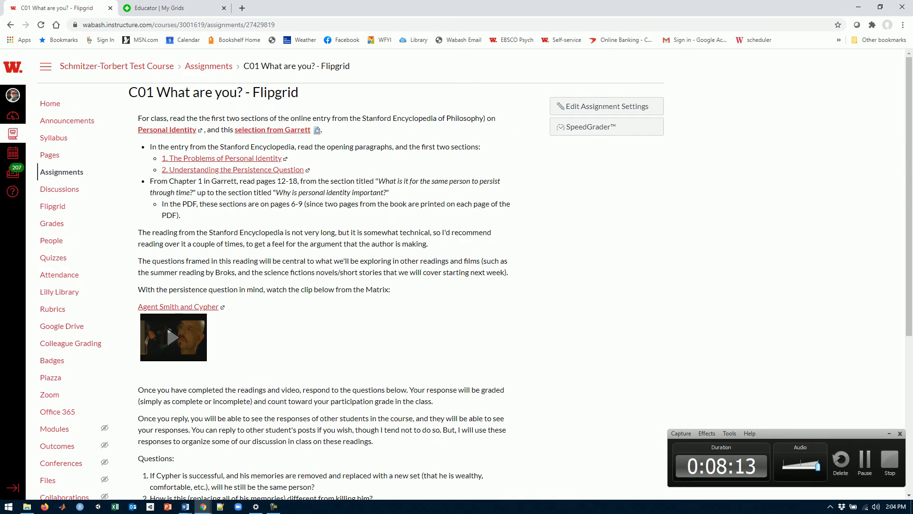
scroll(457, 274, "down", 5)
scroll(457, 274, "up", 5)
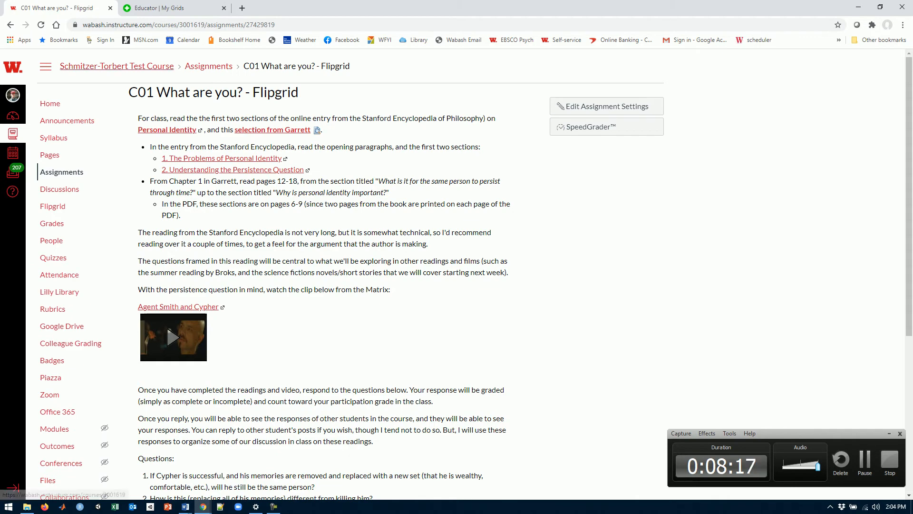
Enter Student View from the course home page and open the "C01 What are you? - Flipgrid" assignment from the to-do list
left_click(117, 66)
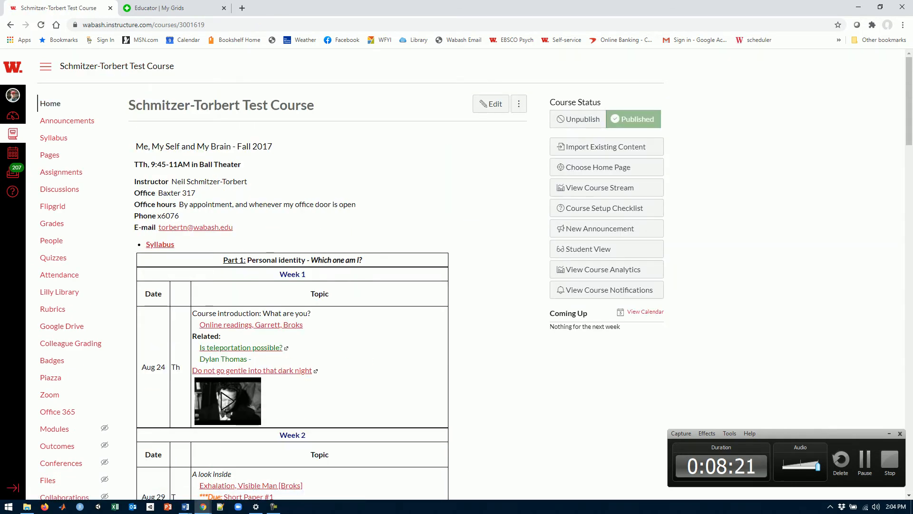
left_click(607, 248)
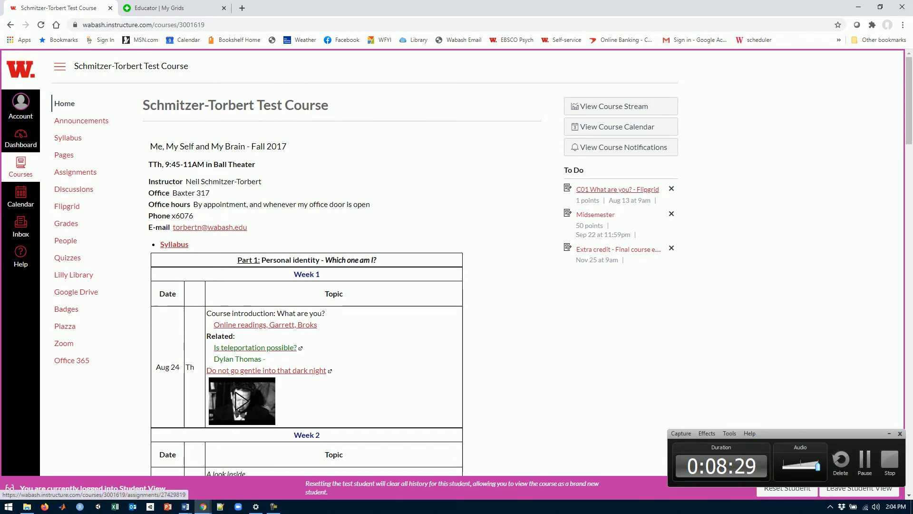
left_click(618, 189)
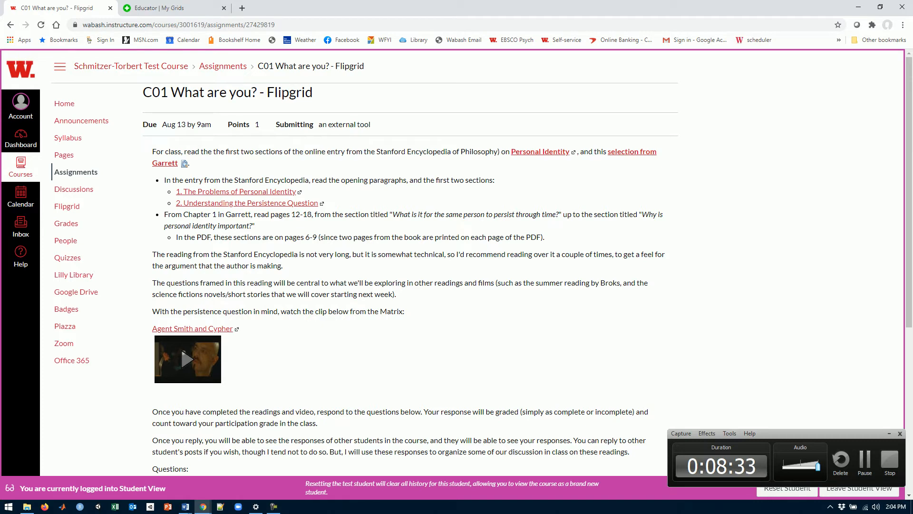
scroll(188, 171, "down", 4)
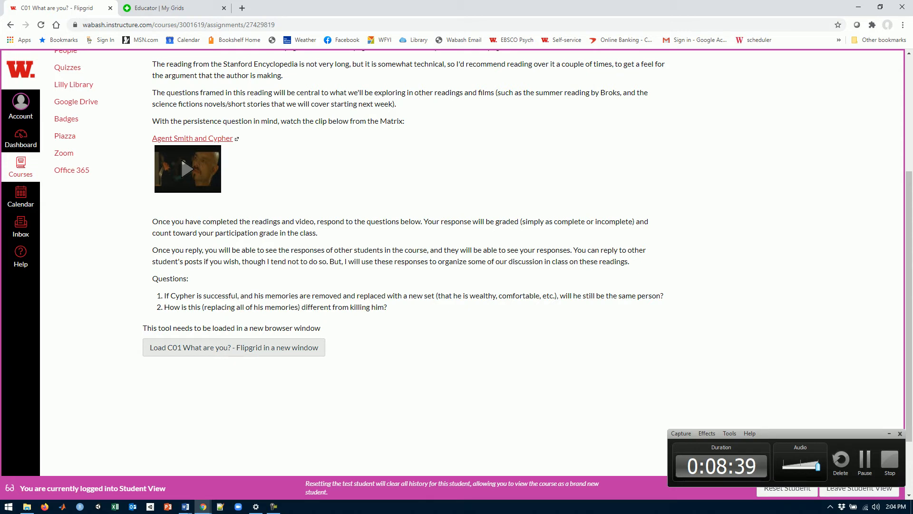
Load the assignment's Flipgrid topic as the test student and examine its description and response area
left_click(234, 347)
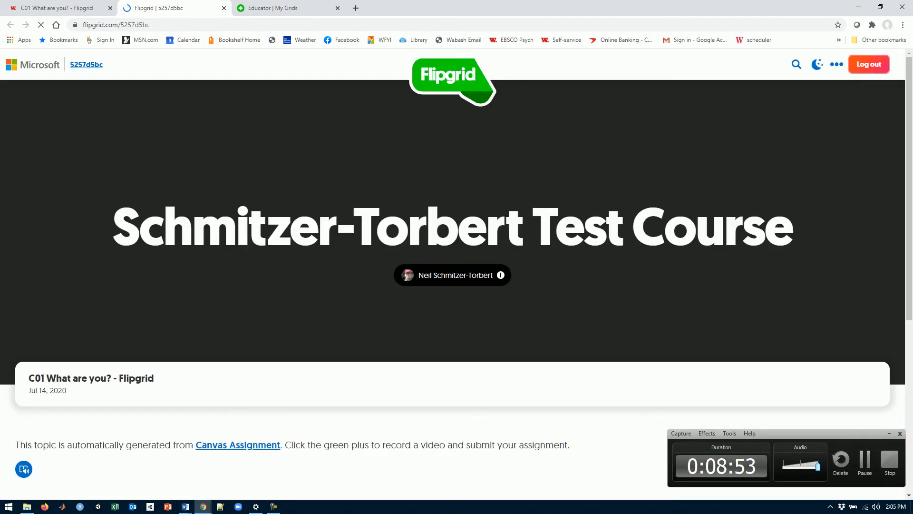
scroll(452, 285, "down", 7)
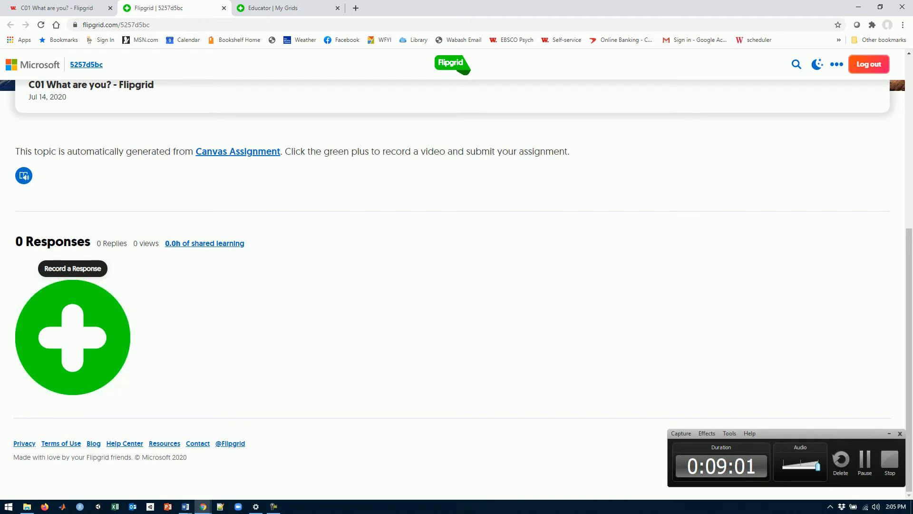
scroll(456, 287, "up", 2)
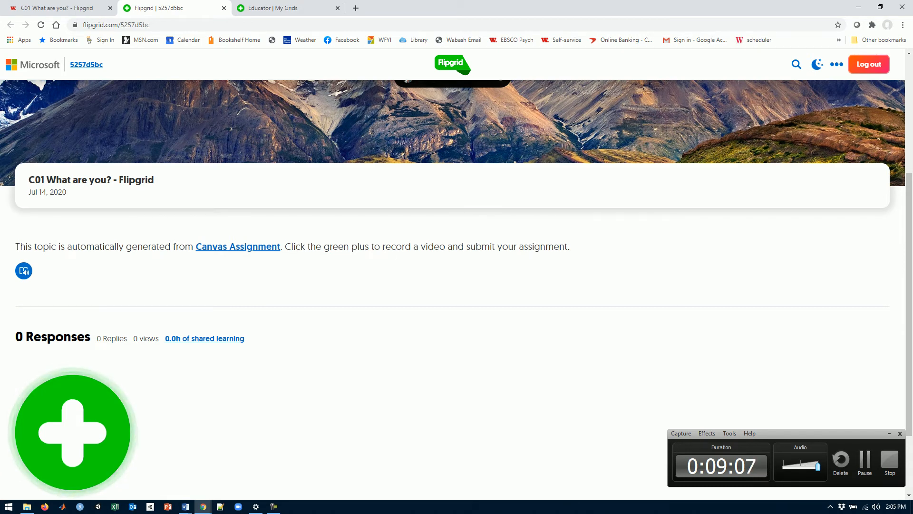
scroll(456, 238, "up", 2)
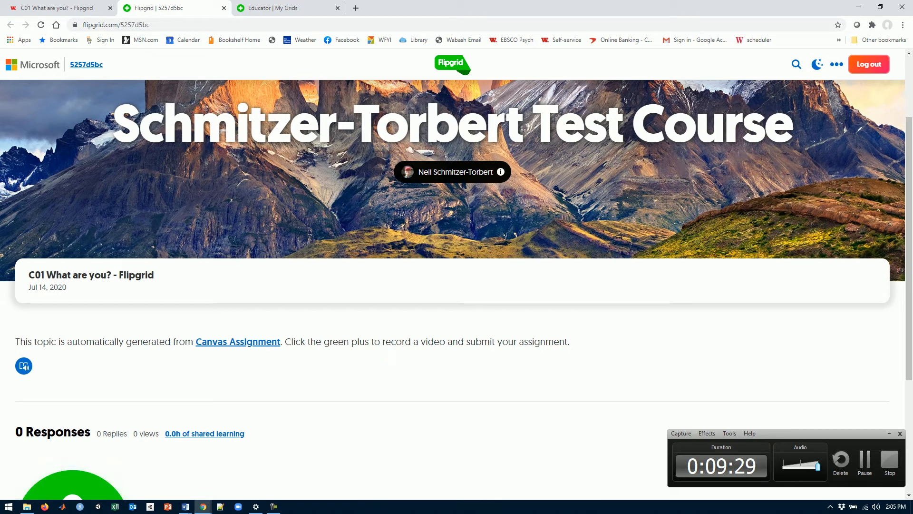
scroll(457, 290, "down", 4)
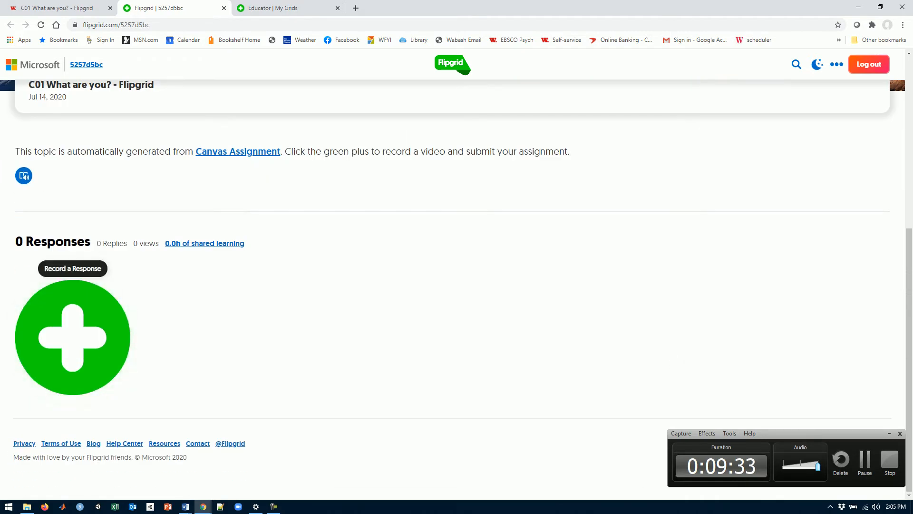
Record a short video response to the C01 Flipgrid topic and pause the recording
left_click(72, 337)
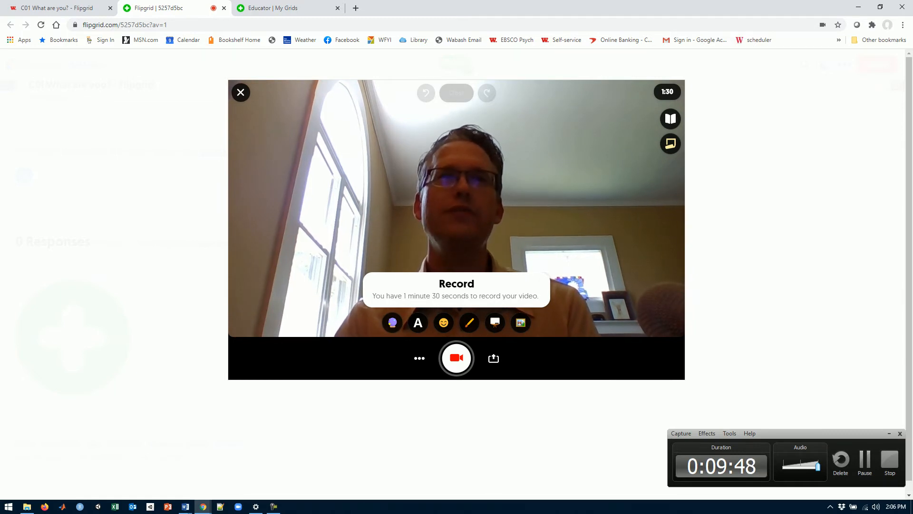
left_click(456, 358)
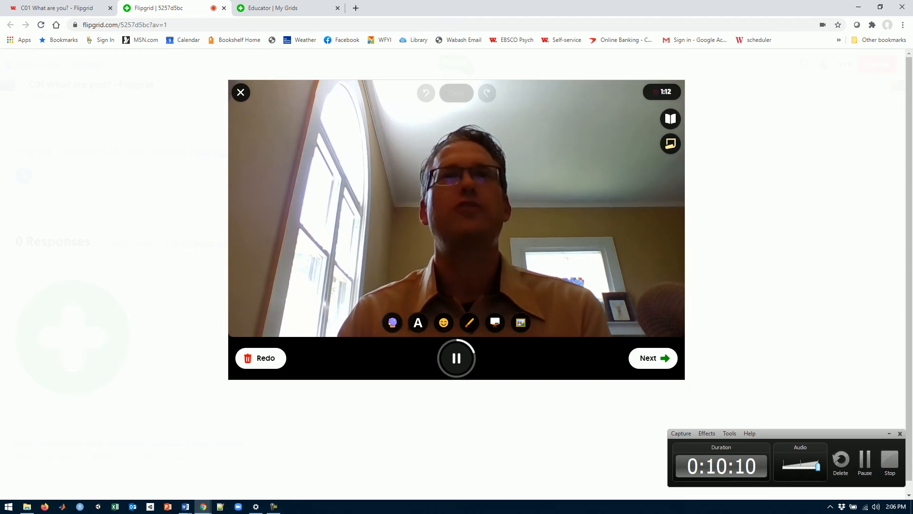
left_click(456, 358)
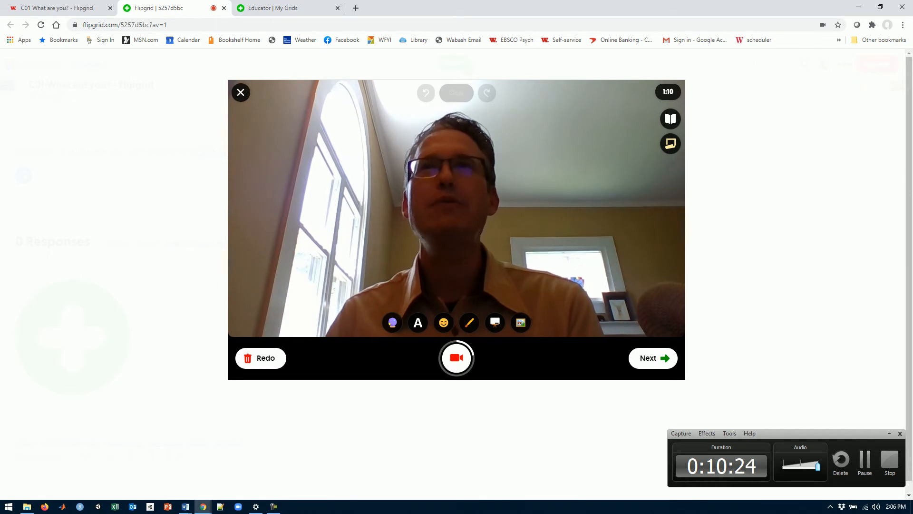
Review the recorded response, open its clip for trimming, and confirm the clip at full length
left_click(653, 358)
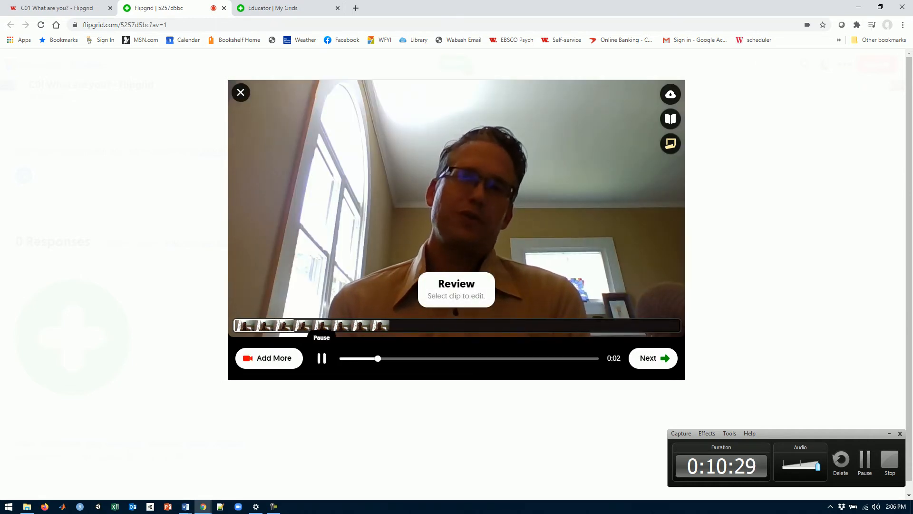
left_click(322, 358)
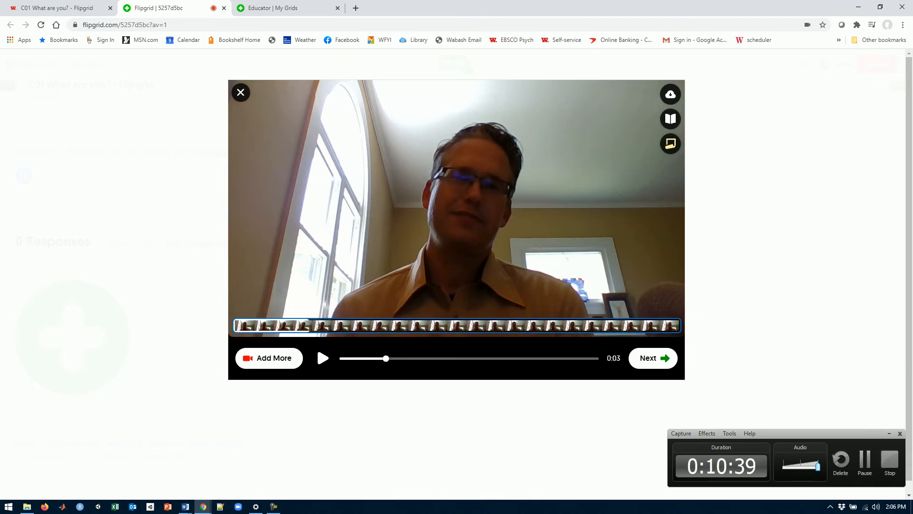
left_click(457, 325)
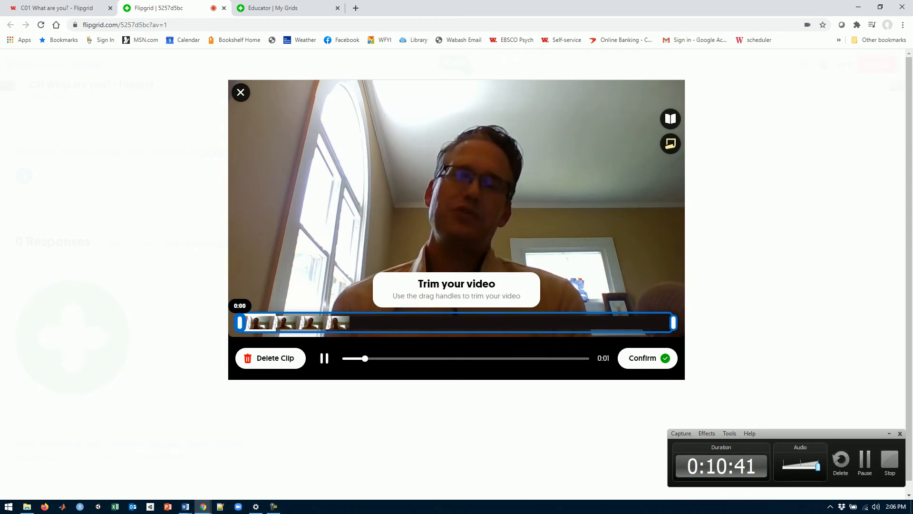
left_click(325, 358)
mouse_move(239, 322)
left_mouse_down()
mouse_move(271, 322)
mouse_move(240, 323)
left_mouse_up()
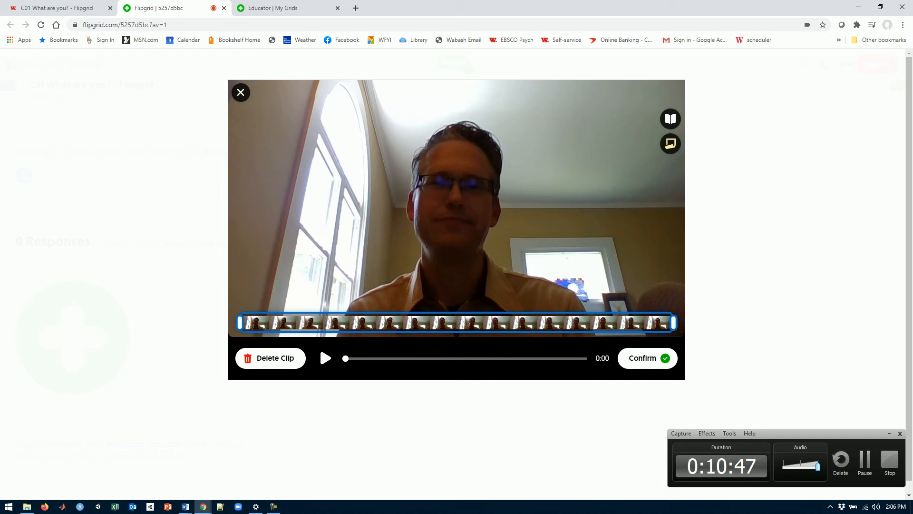
left_click(647, 358)
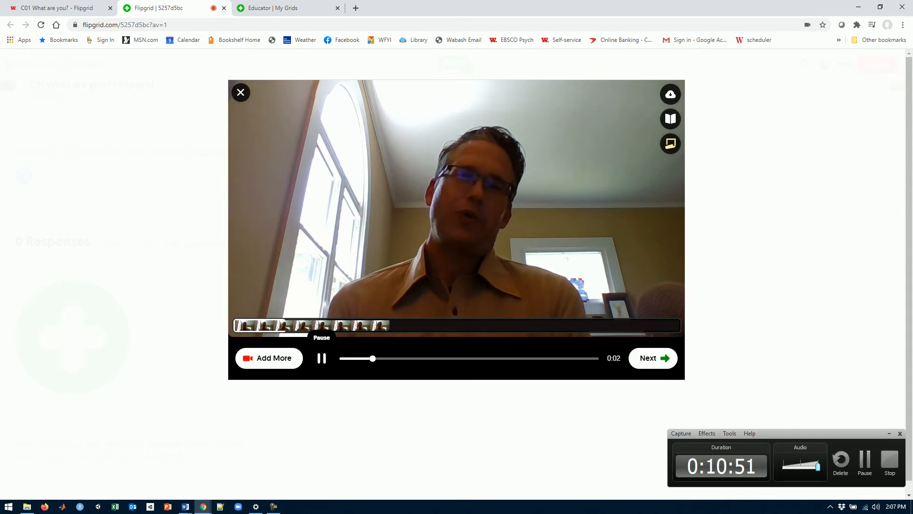
Accept the reviewed video, take a selfie to accompany it, and continue to the submission form
left_click(652, 358)
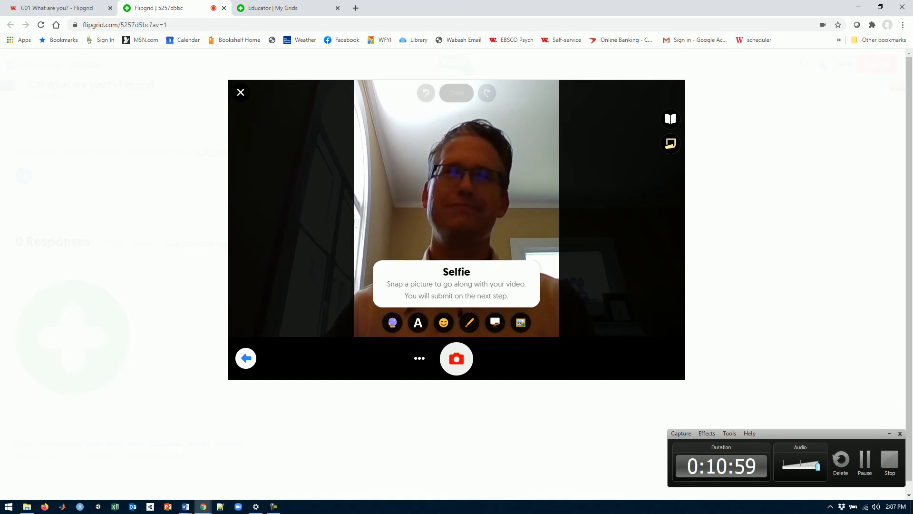
left_click(456, 358)
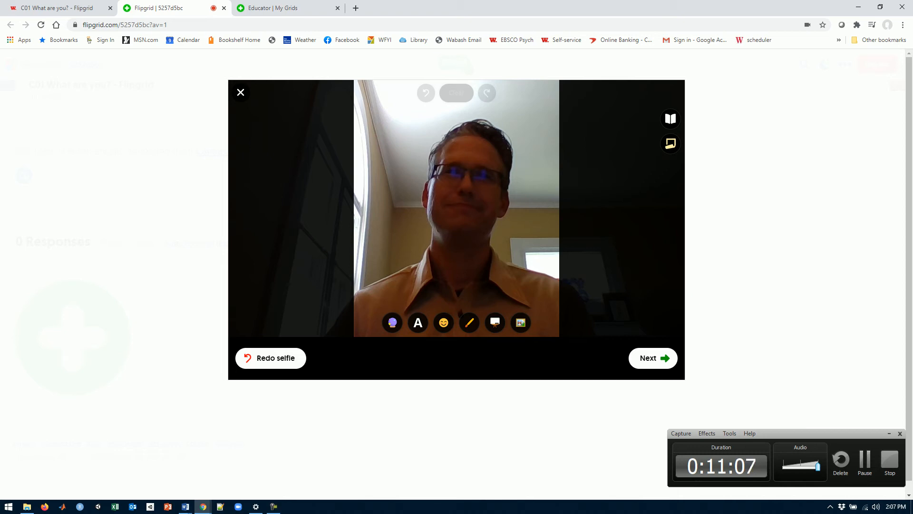
left_click(653, 358)
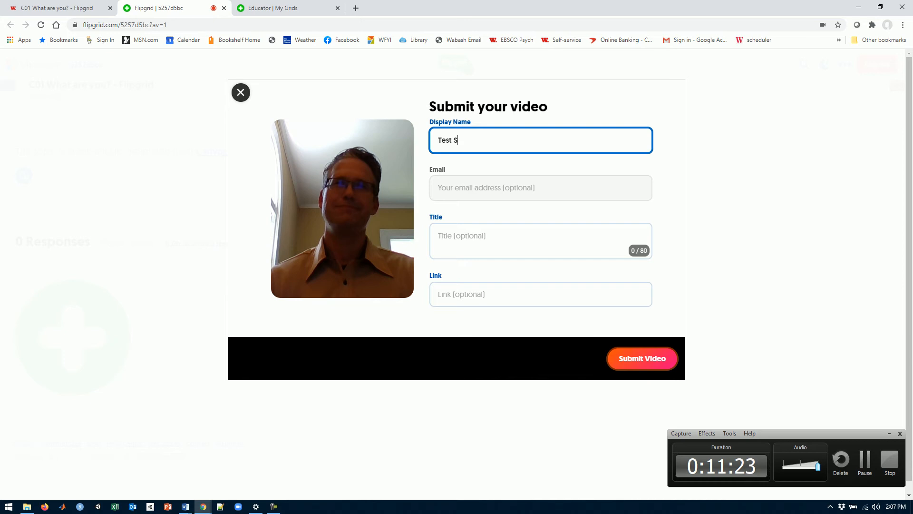
Enter the instructor's display name, submit the video, and check the response on the topic page
key("ctrl+a")
type("Prof. S-")
left_click(642, 358)
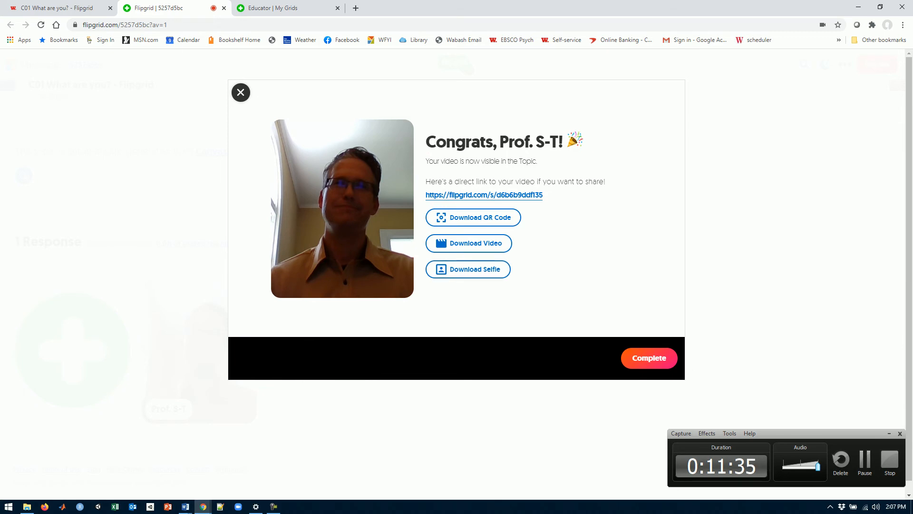
left_click(649, 358)
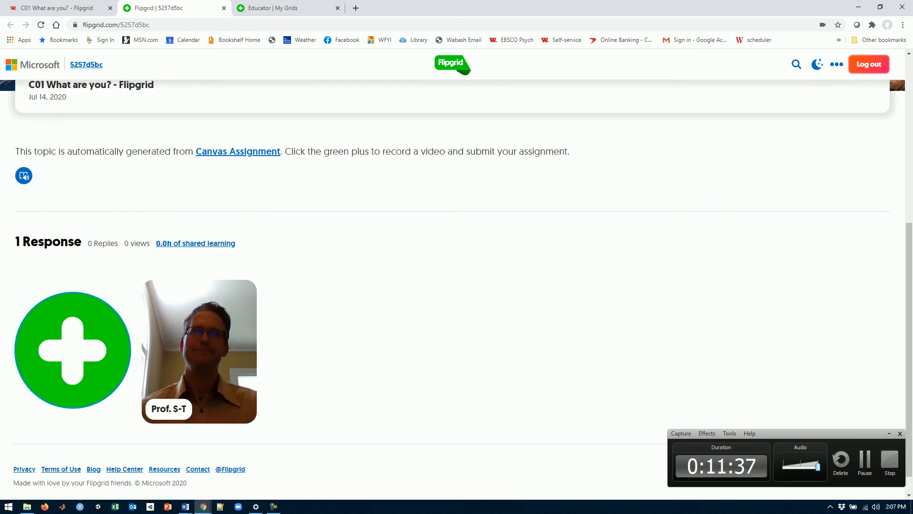
scroll(452, 286, "up", 6)
scroll(452, 285, "down", 7)
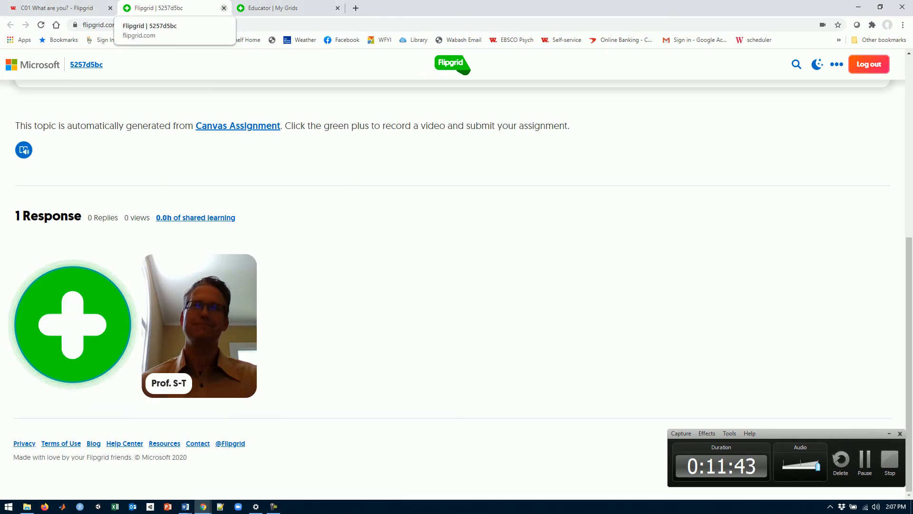
Close both Flipgrid tabs and leave Student View from the C01 Flipgrid assignment page
left_click(223, 9)
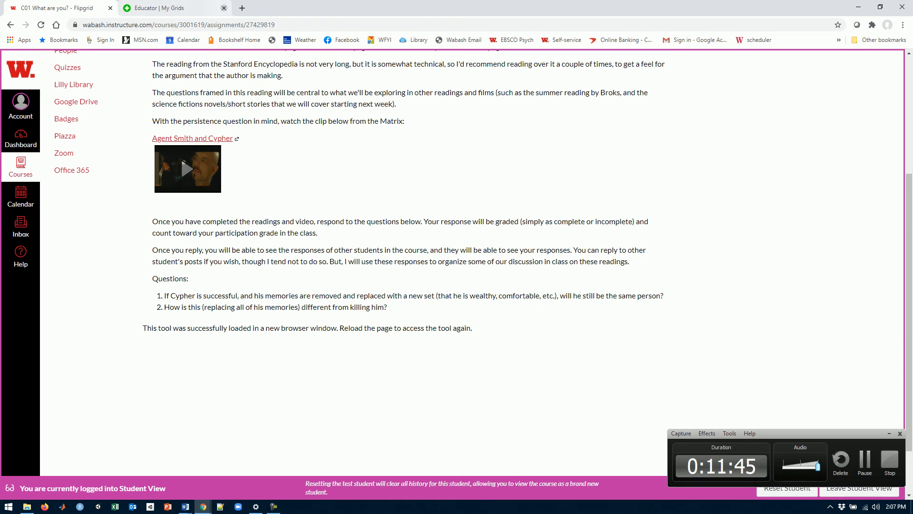
left_click(224, 8)
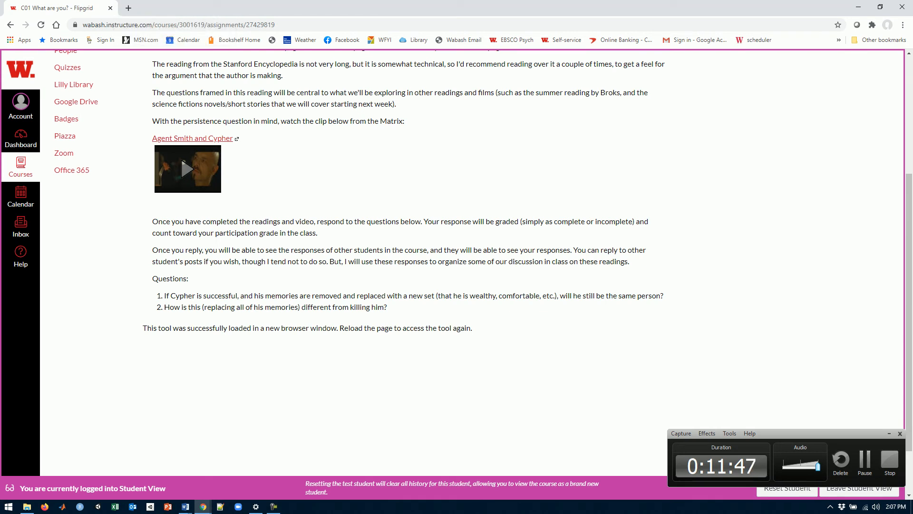
left_click_drag(816, 434, 808, 392)
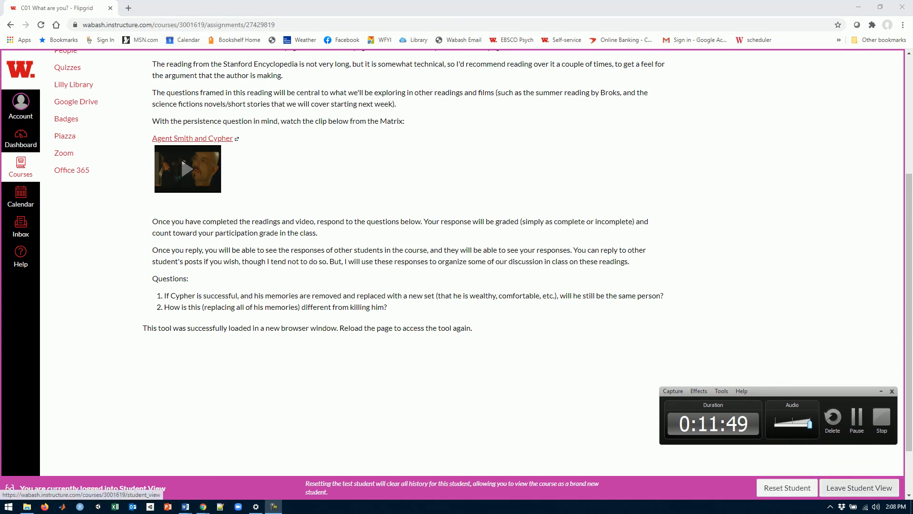
left_click(859, 488)
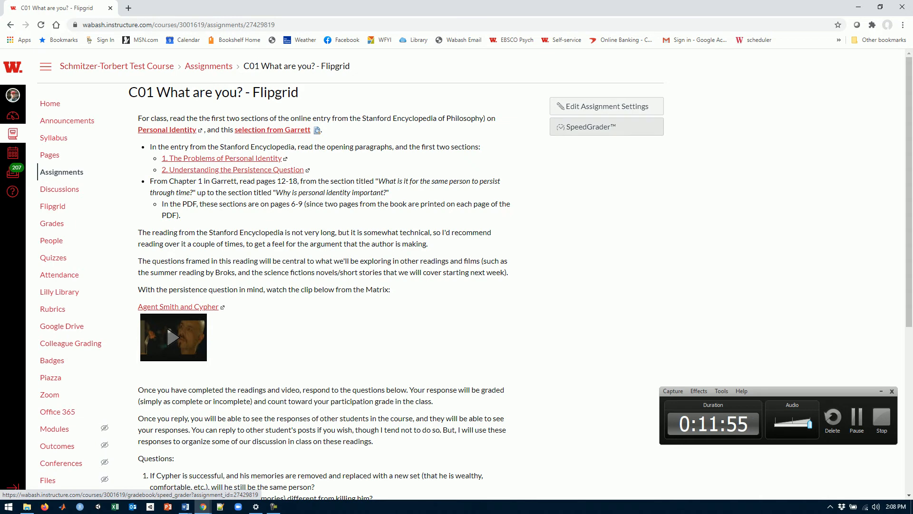
Open the C01 Flipgrid assignment in SpeedGrader and play part of the test student's video submission
left_click(606, 127)
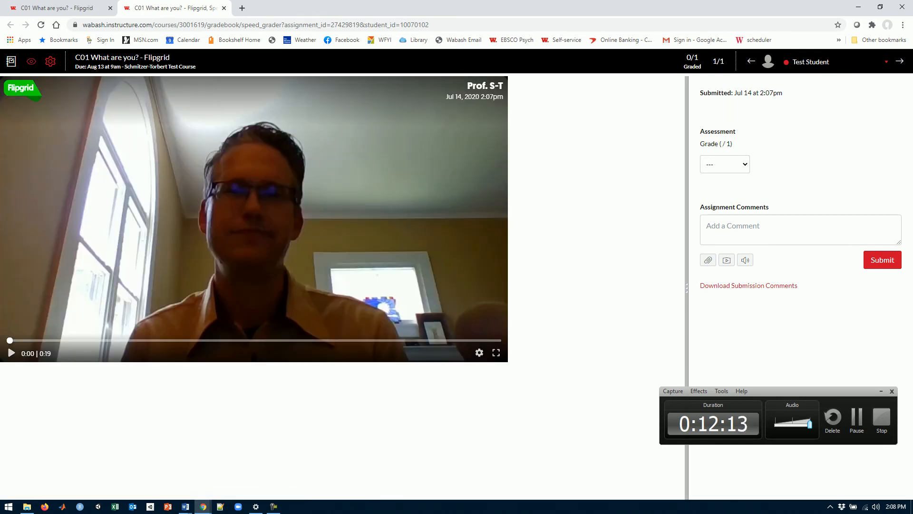
left_click(12, 352)
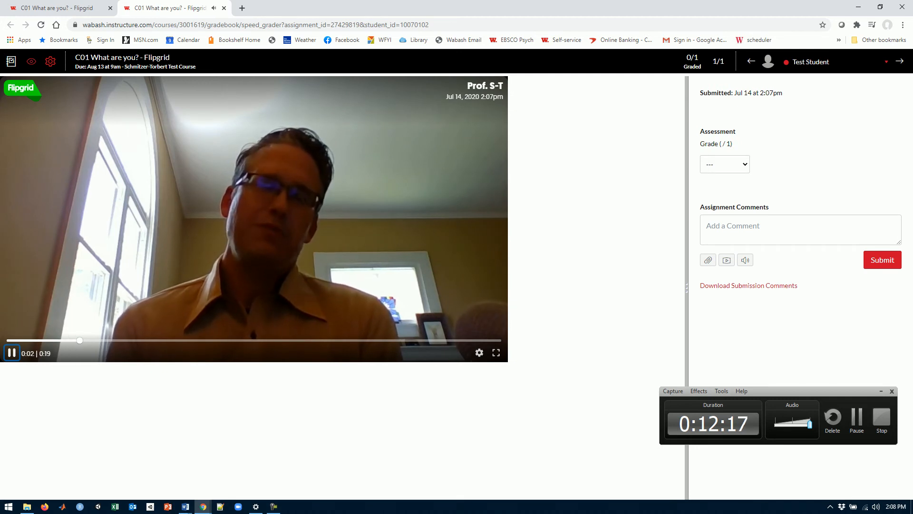
left_click(12, 352)
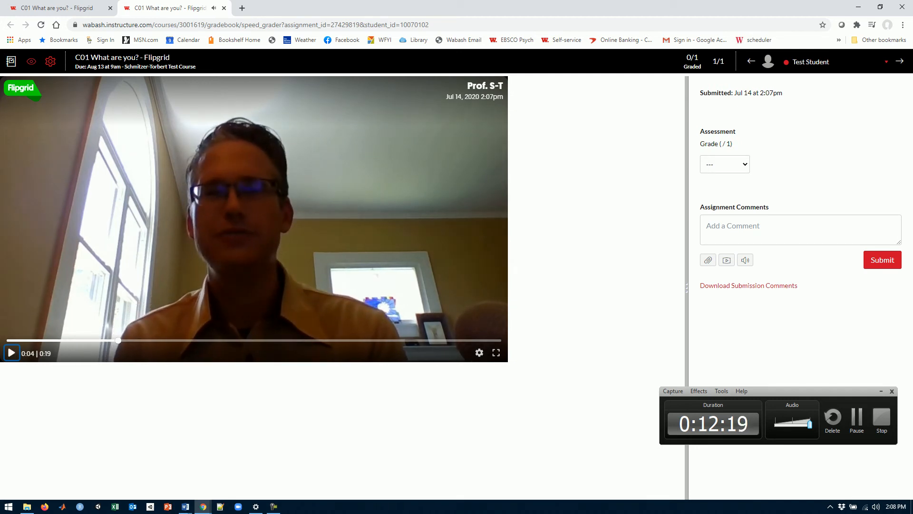
Grade the test student's submission as Complete and place the cursor in the assignment comment field
left_click(724, 164)
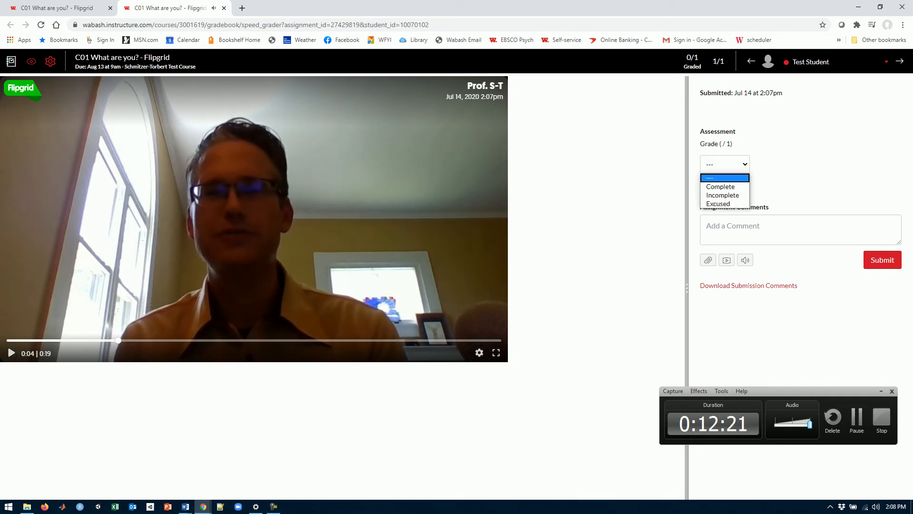
left_click(720, 185)
left_click(746, 228)
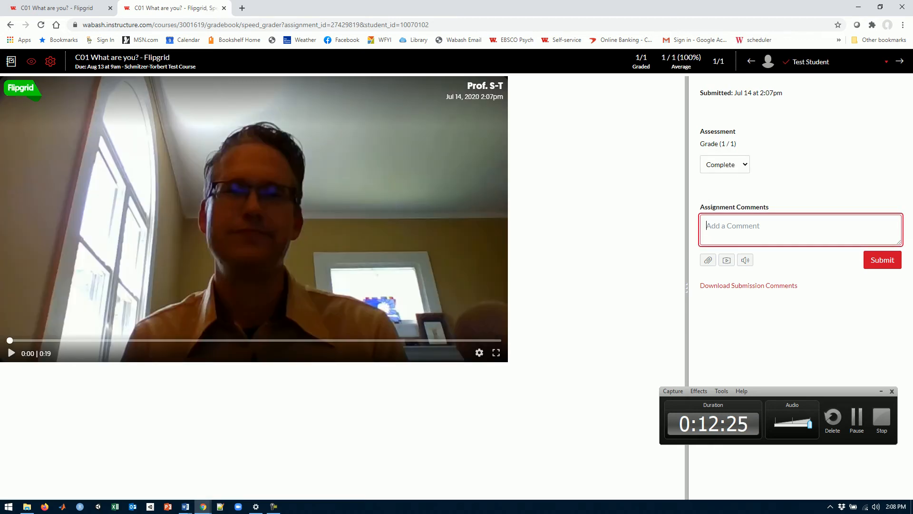
Go from the submitted video to the Flipgrid site, enter the educator area, and open the test course's grid details
left_click(23, 89)
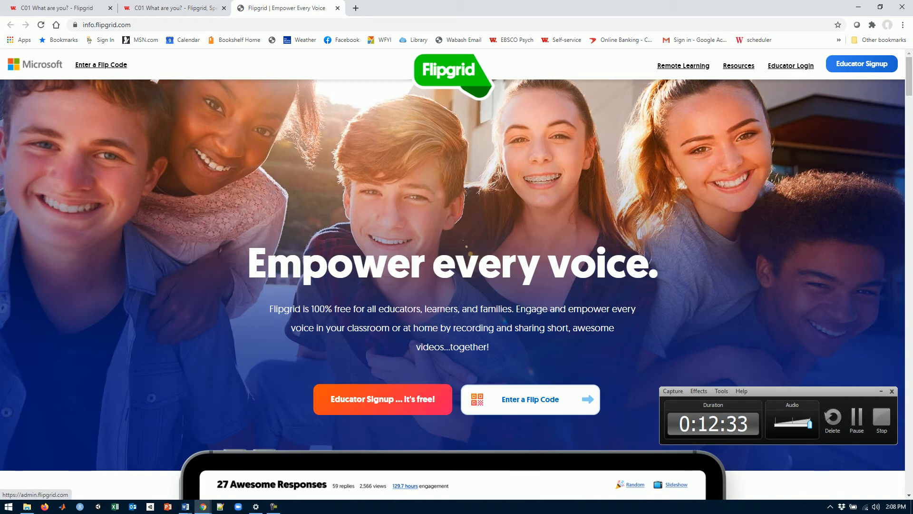
left_click(791, 66)
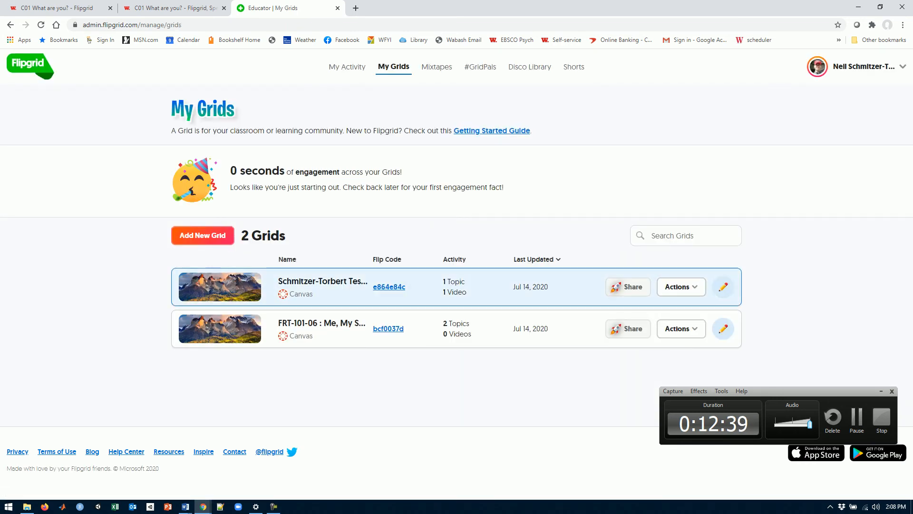
left_click(323, 281)
scroll(323, 281, "down", 1)
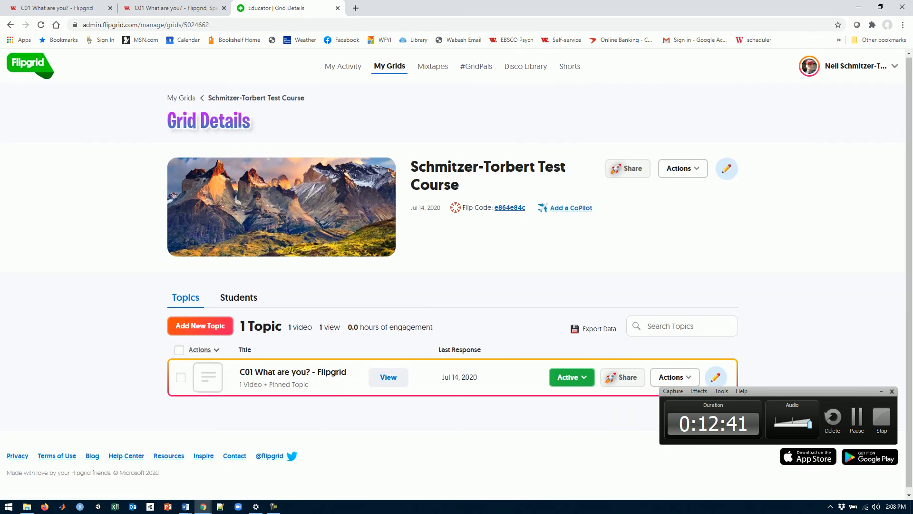
Reopen the Flipgrid home page from the SpeedGrader video, and return to the test course's grid details
left_click(171, 7)
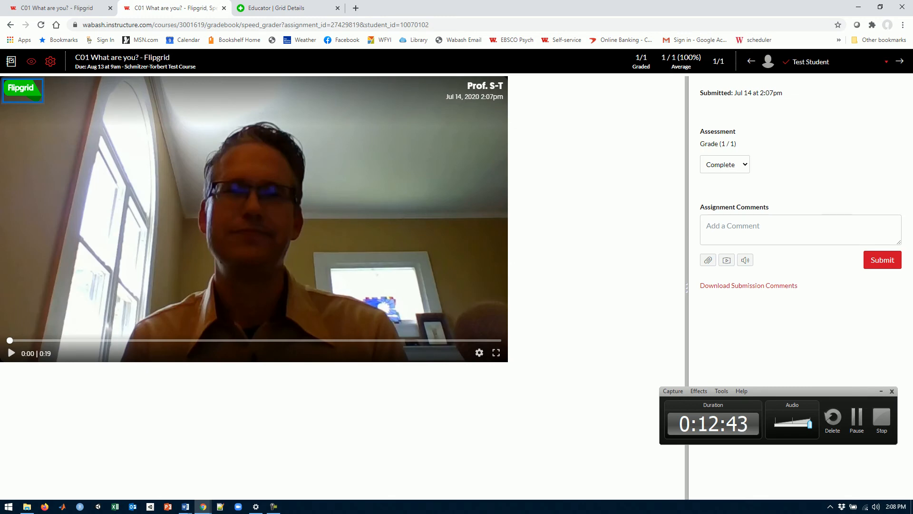
left_click(21, 88)
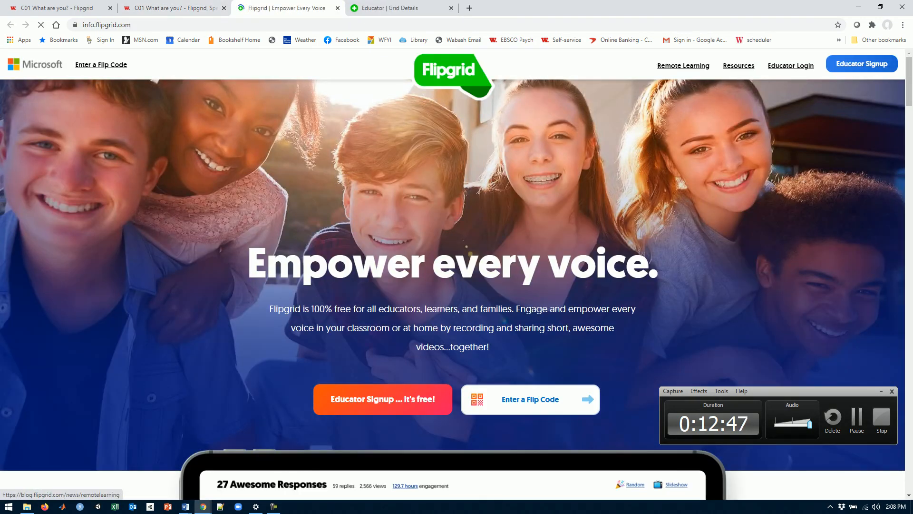
left_click(390, 8)
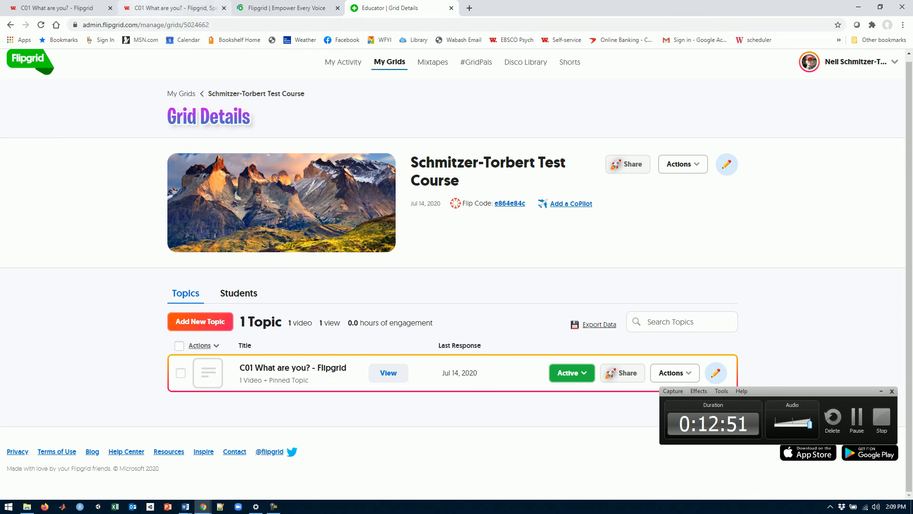
Return to the Canvas assignment page and view the course's grid through the embedded Flipgrid tool
left_click(171, 7)
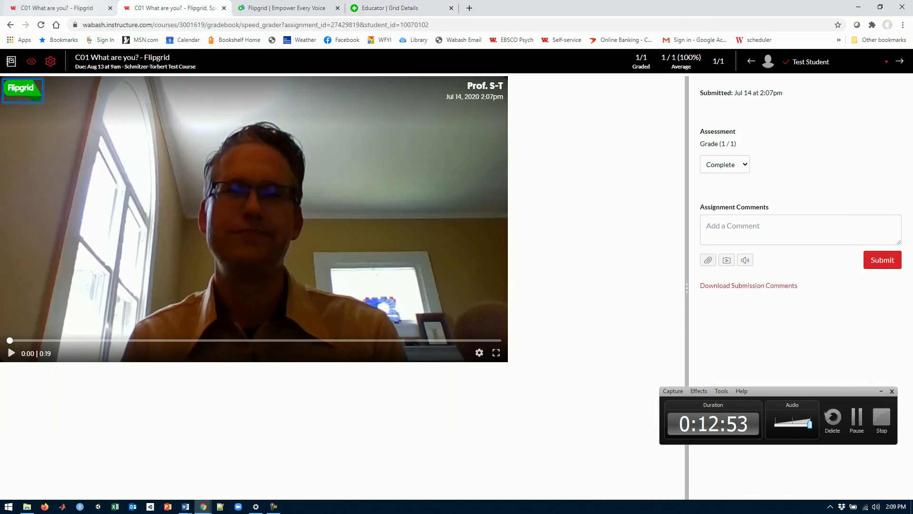
left_click(61, 8)
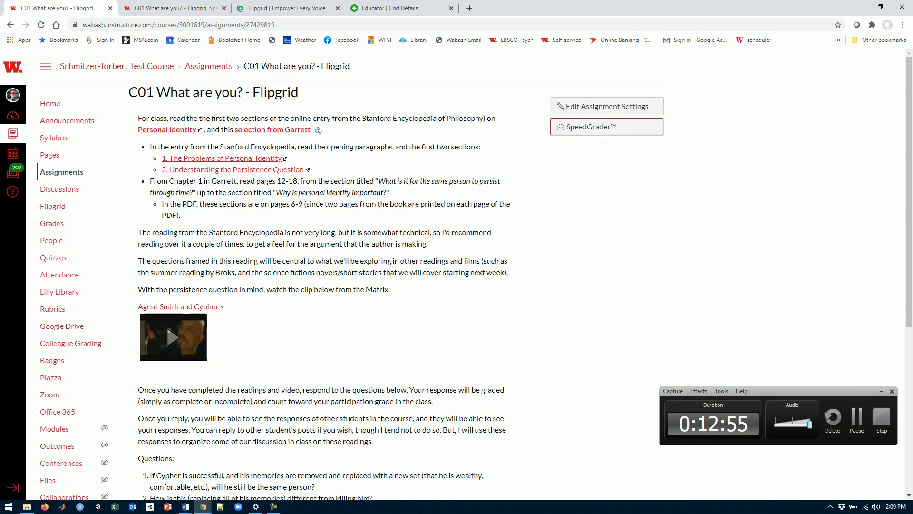
left_click(53, 206)
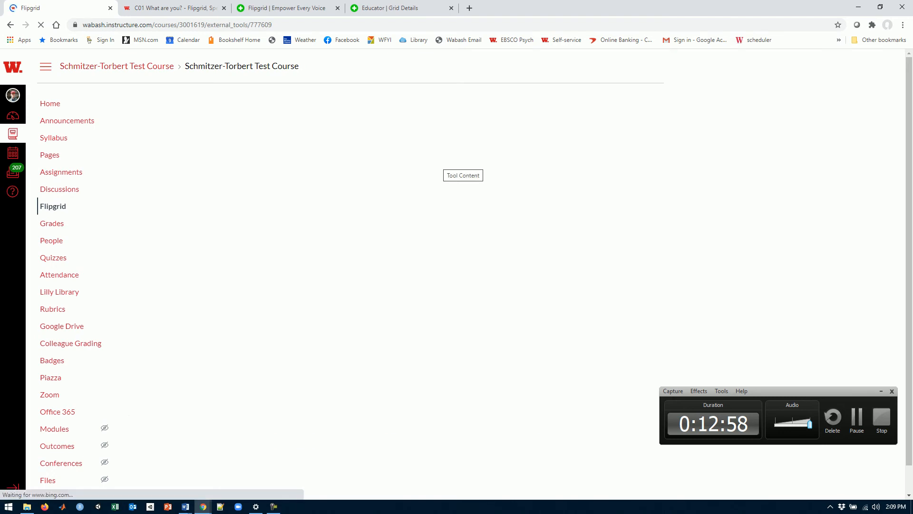
scroll(391, 291, "down", 2)
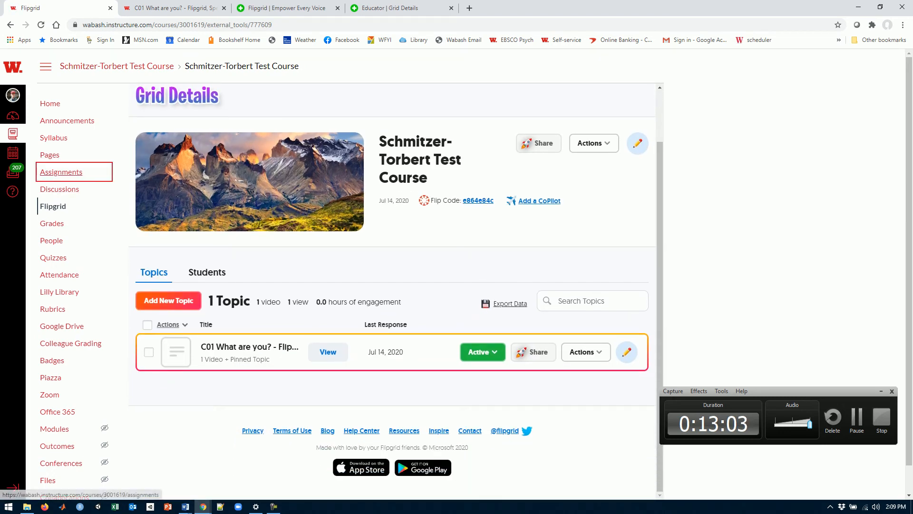
Open the course's assignment list in a separate tab and open the C01 Flipgrid topic for editing
right_click(71, 175)
left_click(98, 183)
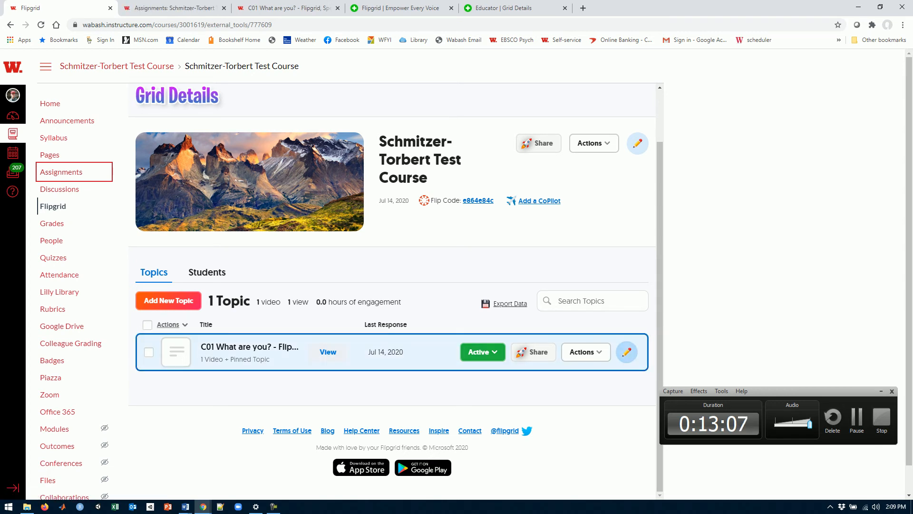
left_click(627, 352)
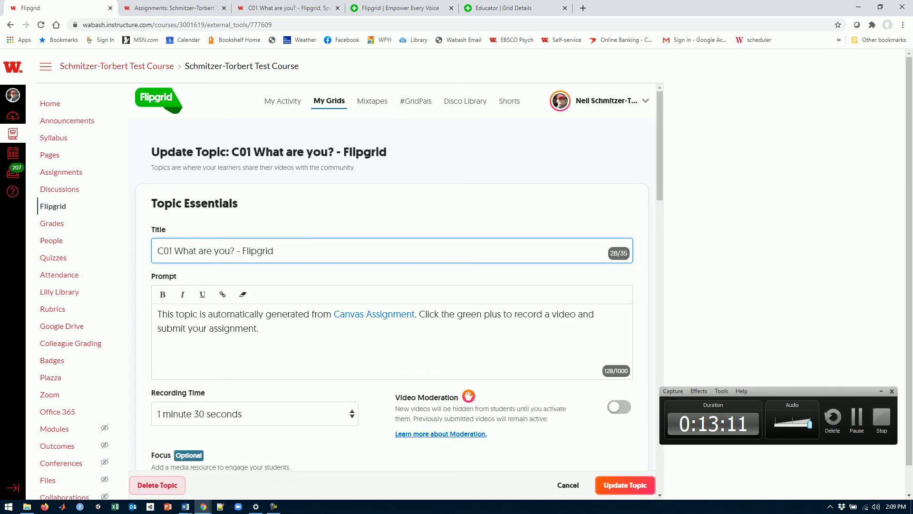
Check the graded submission in SpeedGrader, and open the original "C01 What are you?" discussion from the Reading Responses assignments
left_click(289, 8)
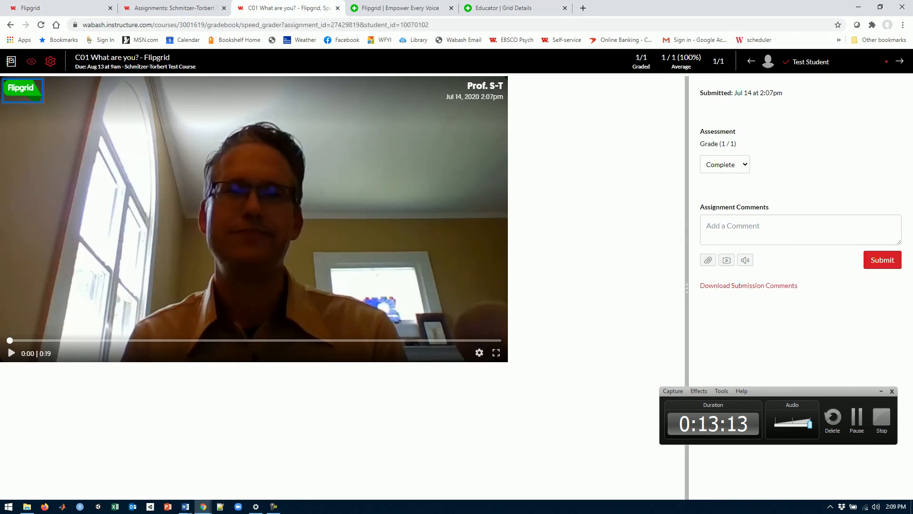
left_click(174, 8)
scroll(396, 215, "down", 1)
scroll(395, 223, "down", 12)
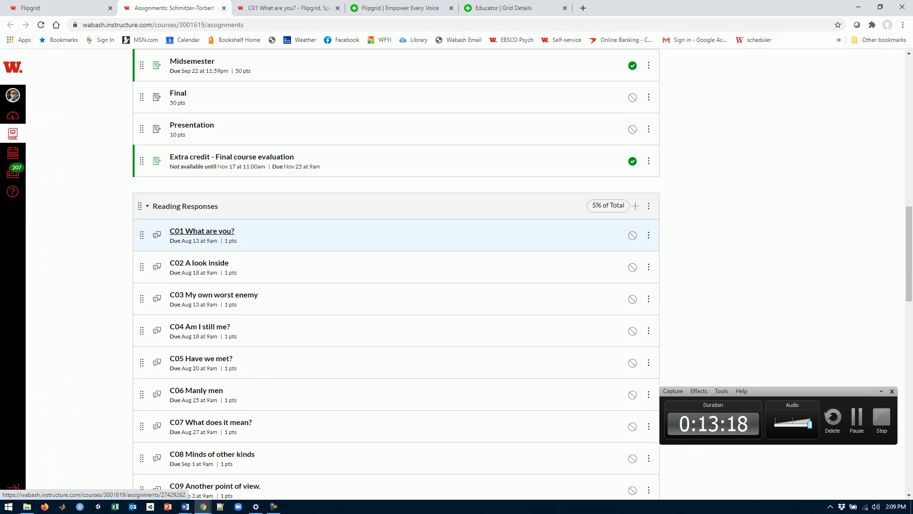
left_click(202, 231)
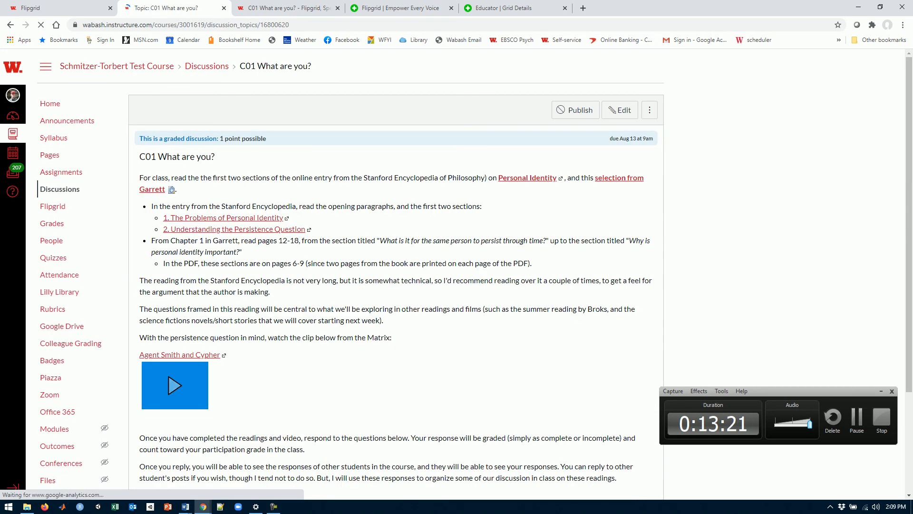
Copy the two numbered questions at the end of the "C01 What are you?" discussion
scroll(395, 285, "down", 3)
triple_click(263, 401)
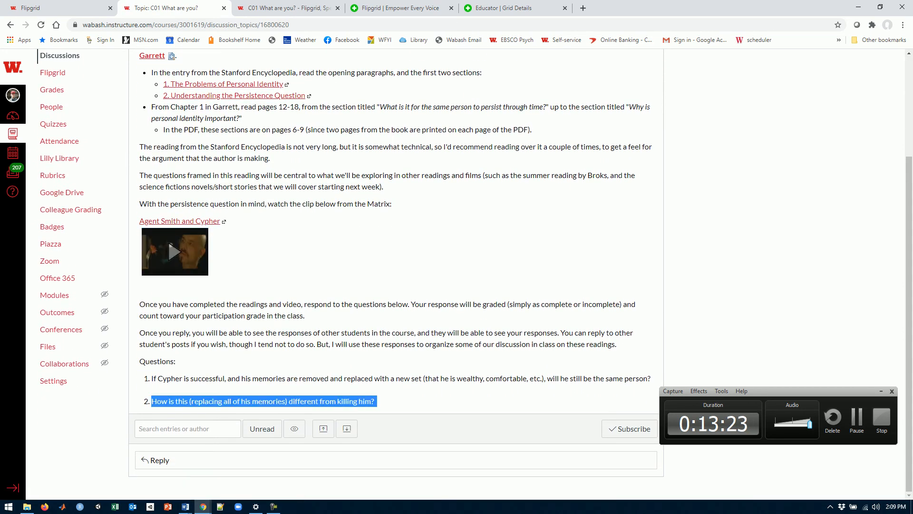
left_click_drag(151, 401, 154, 378)
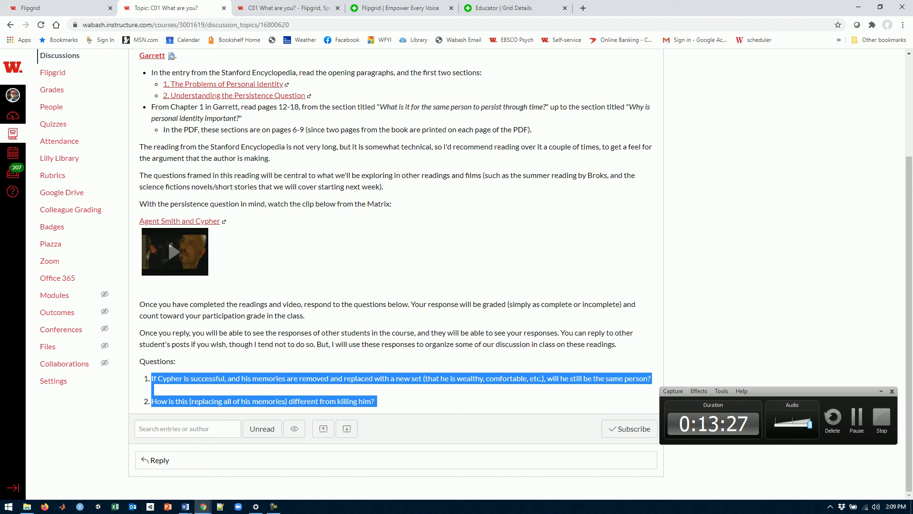
left_click(304, 390)
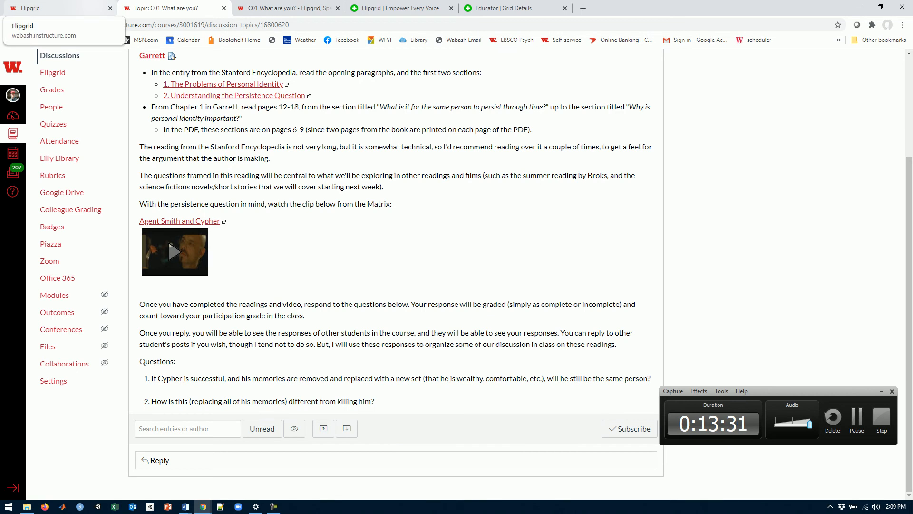
In the Flipgrid topic's prompt, add "Once you have completed the readings and watched the video, respond to the questions below." after the Canvas Assignment sentence
left_click(61, 8)
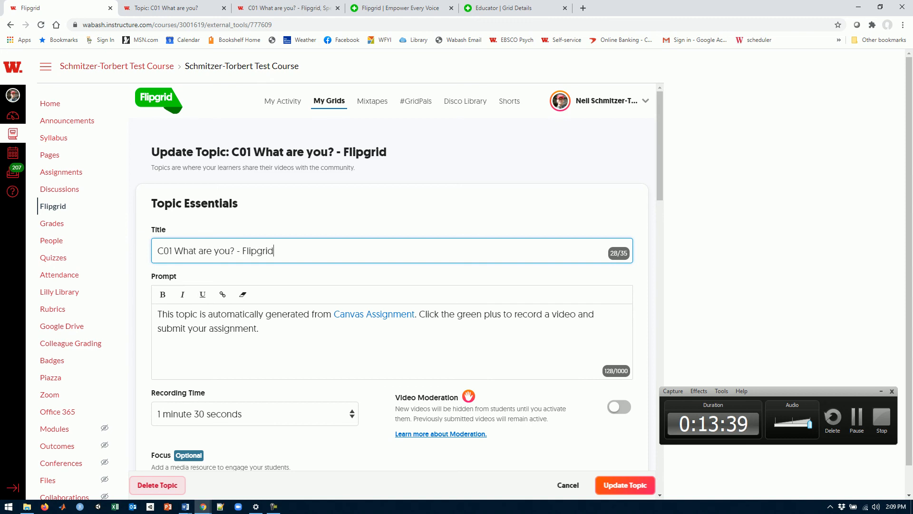
left_click(418, 314)
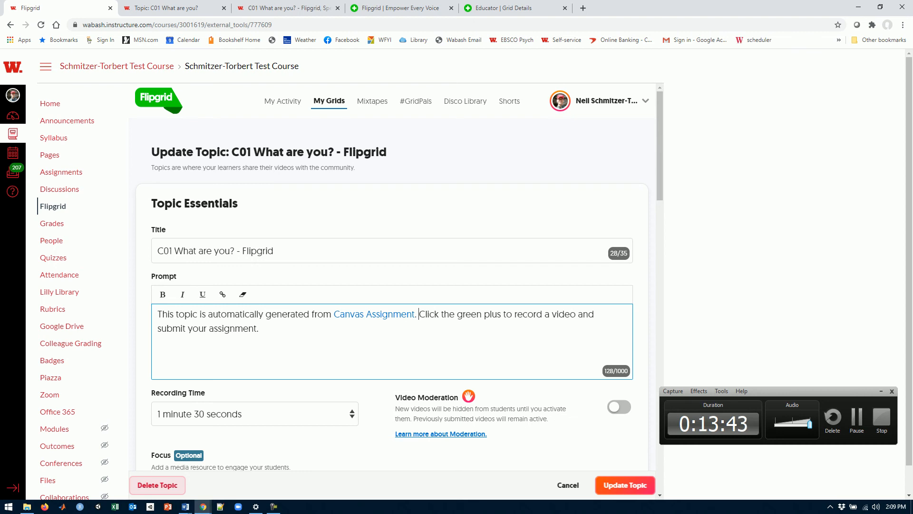
type("Once you h")
type("ave completed the rea")
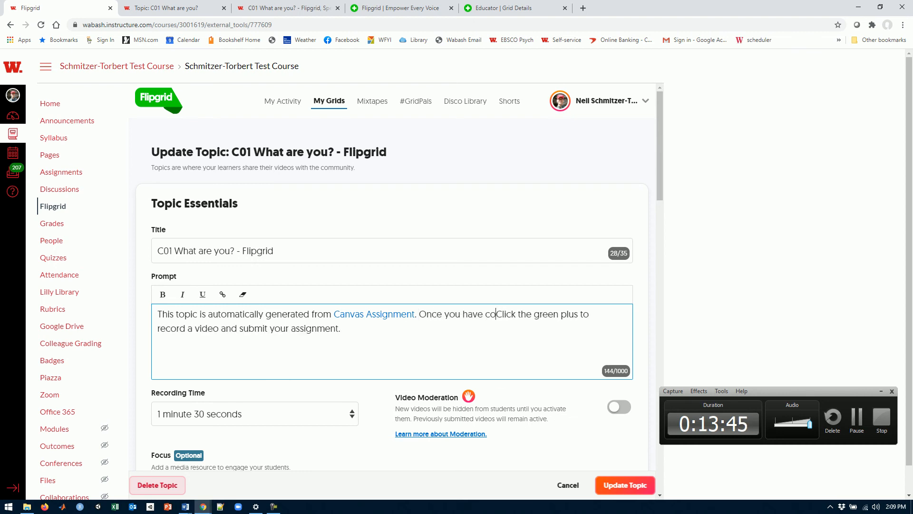
type("dings and watc")
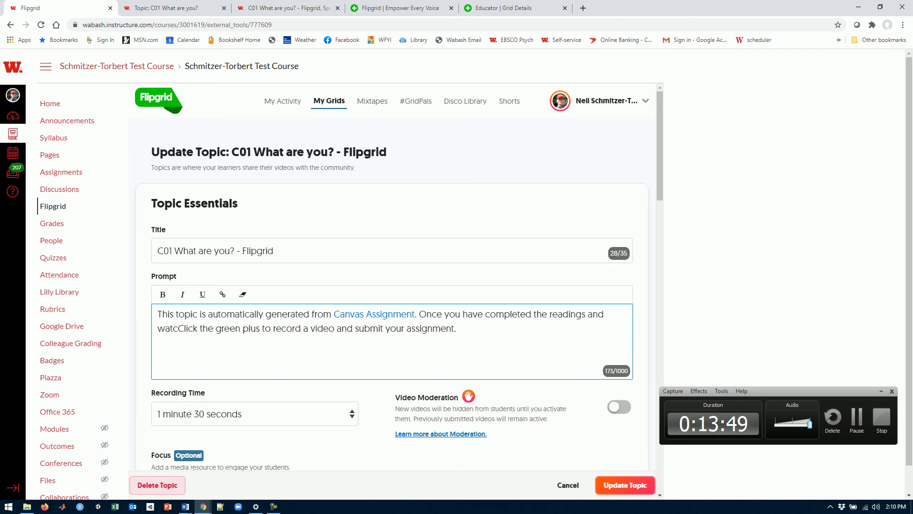
type("hed the ")
type("video, respons")
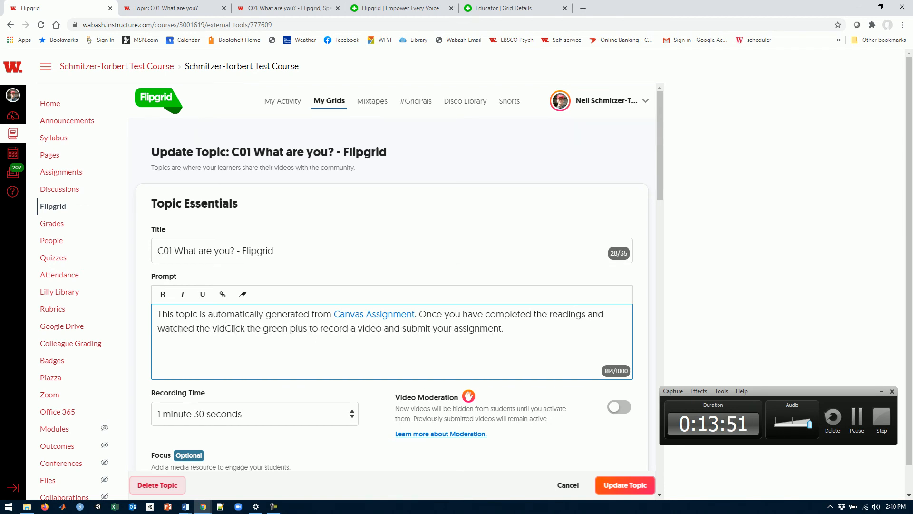
key("BackSpace")
type("d to the qu")
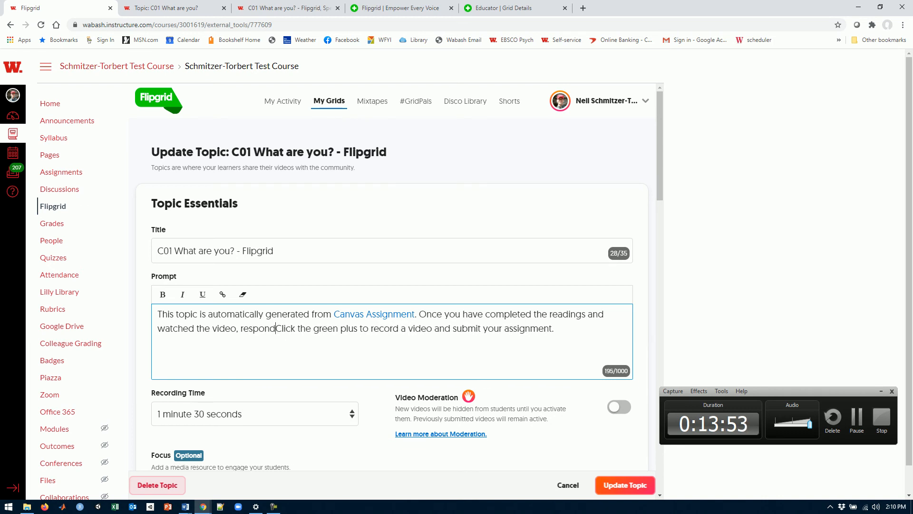
type("estions below.")
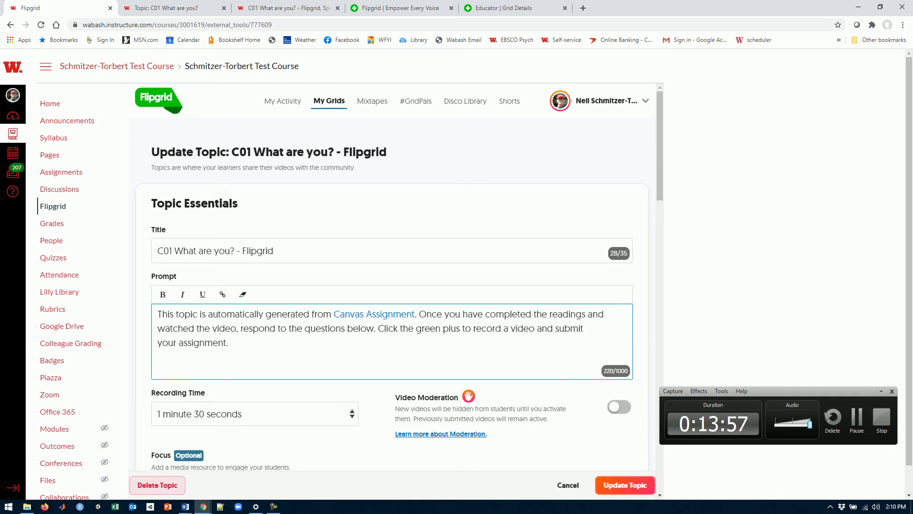
Paste the two copied questions below the added sentence, separated from it by a blank line
key("Return")
key("Return")
key("ctrl+v")
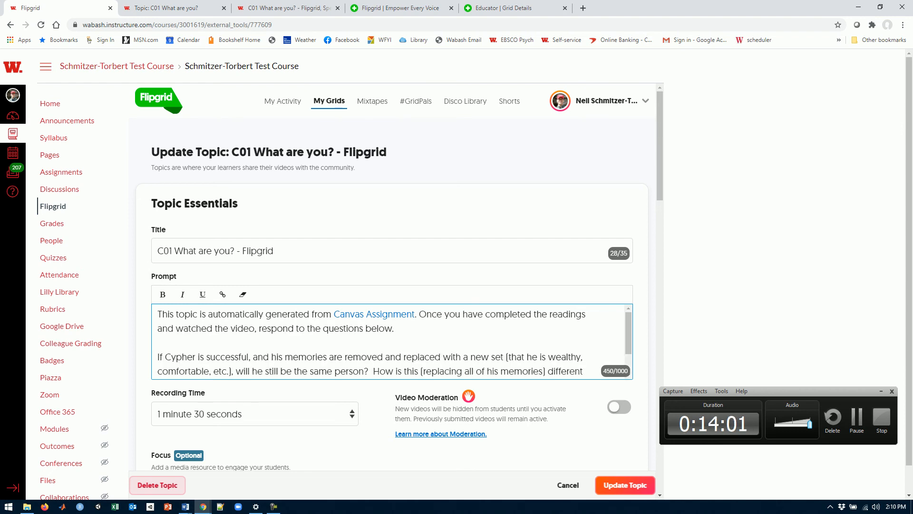
Label the first question in the prompt with "Question #1:" in bold
type("Question ")
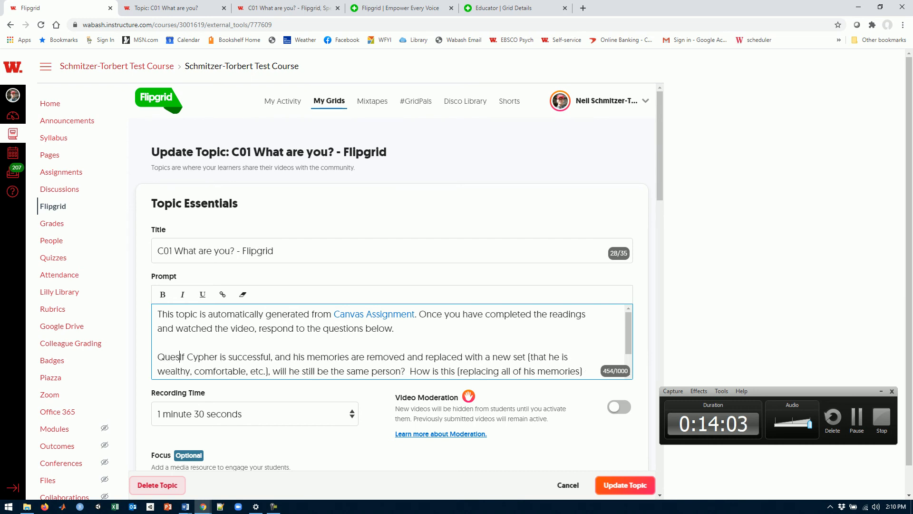
type("#1:")
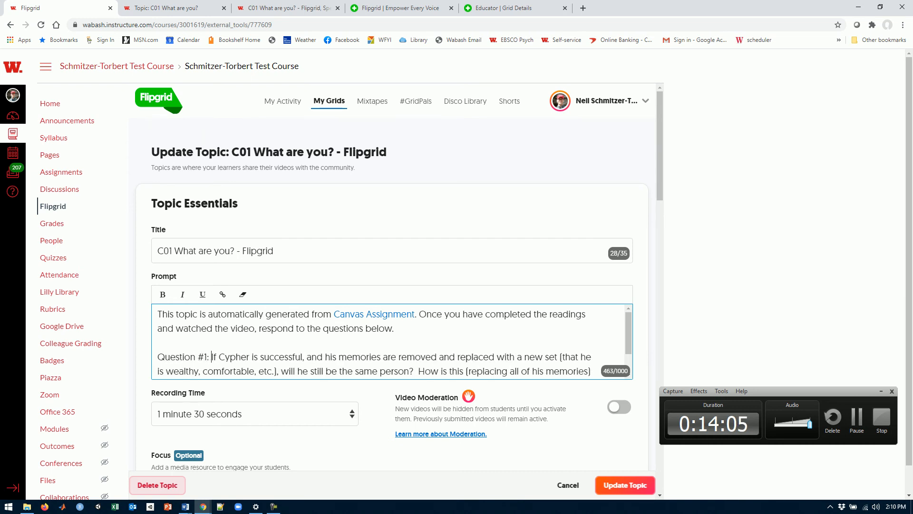
key("shift+Home")
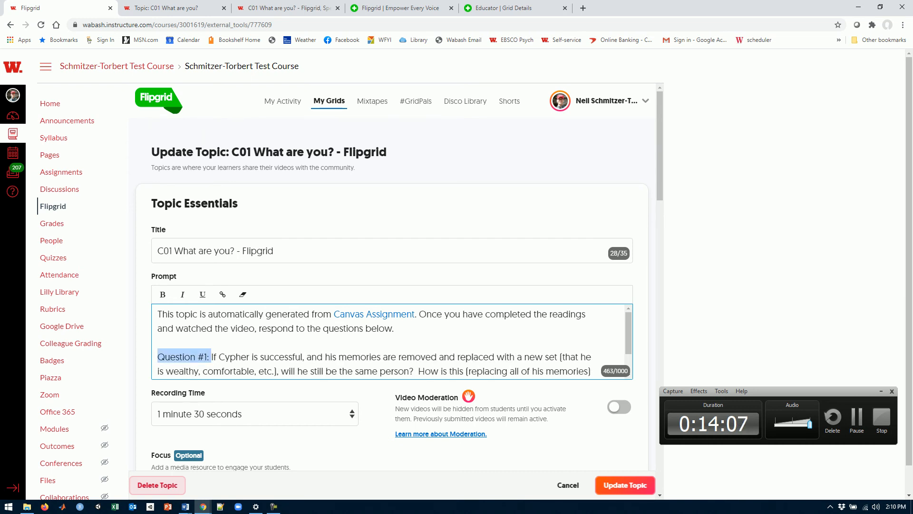
key("ctrl+b")
scroll(392, 341, "down", 1)
Put the second question on its own line with a bold "Question #2:" label, and add a blank line before the closing instruction
left_click(268, 355)
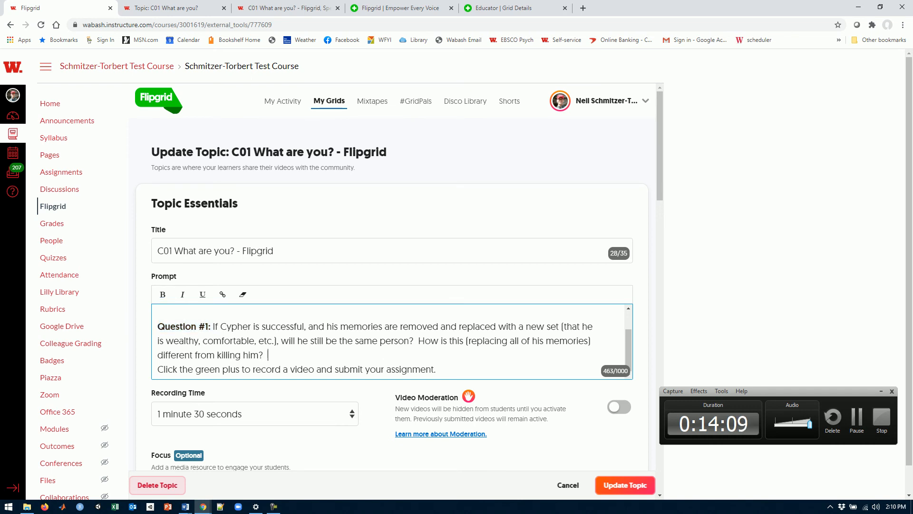
left_click(418, 341)
key("Return")
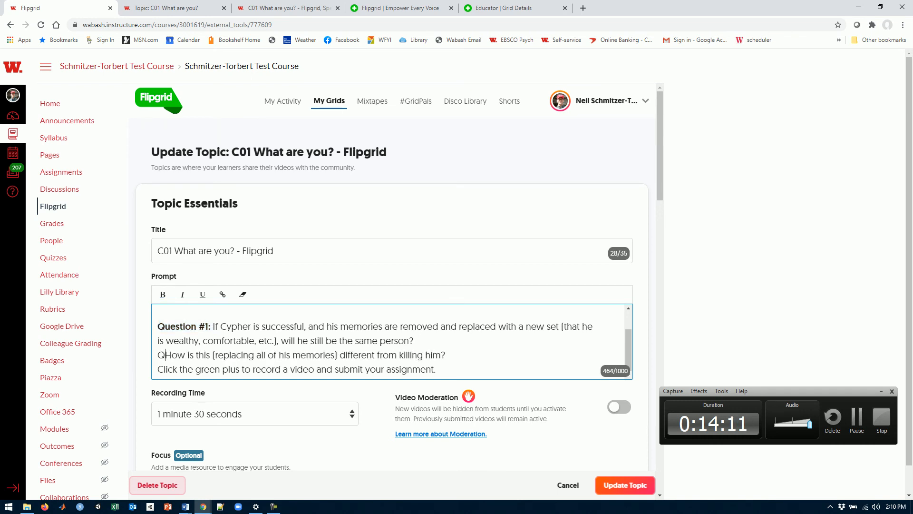
type("Question #2:")
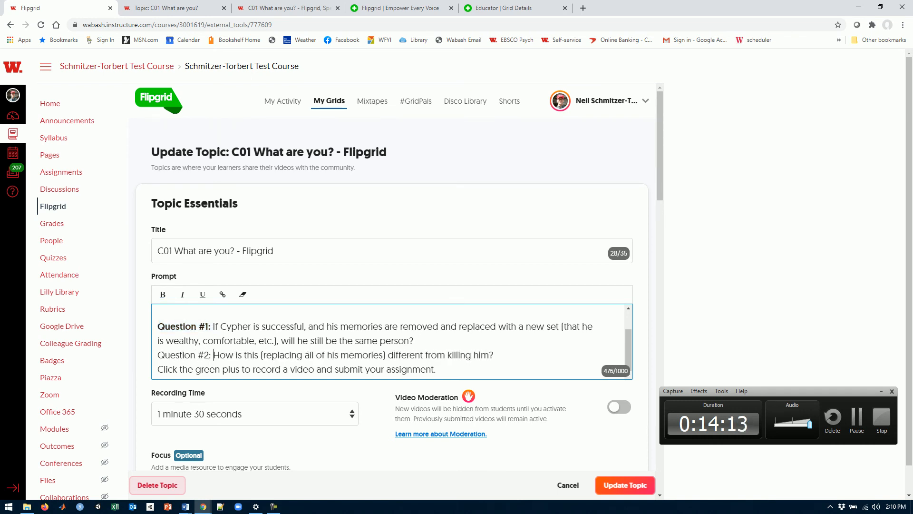
key("shift+Home")
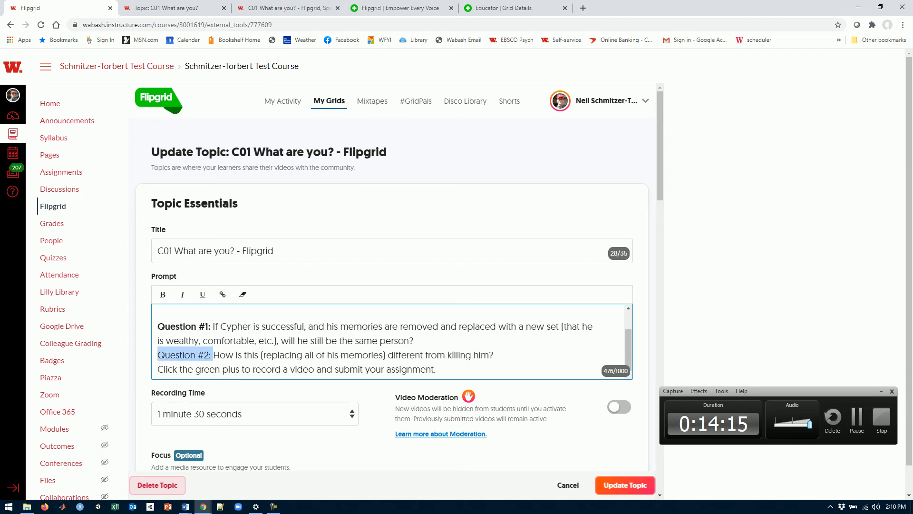
key("ctrl+b")
left_click(364, 354)
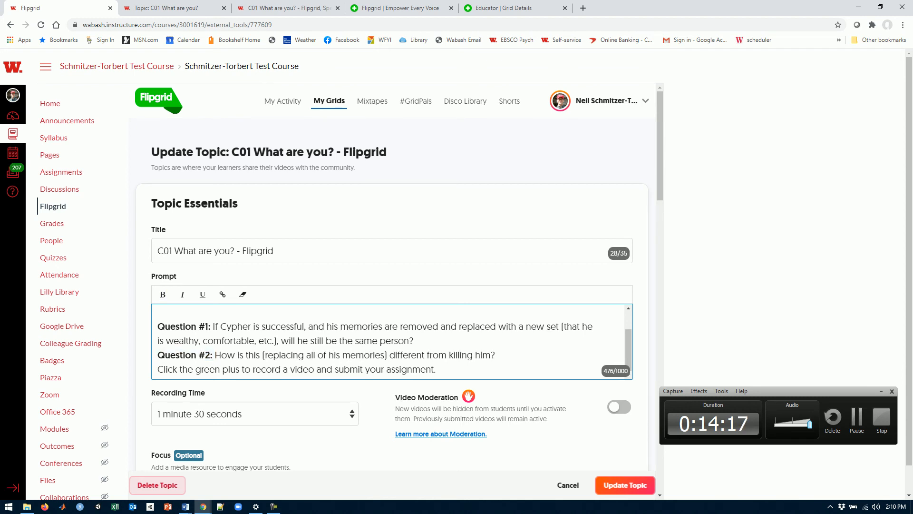
scroll(363, 354, "down", 1)
key("Return")
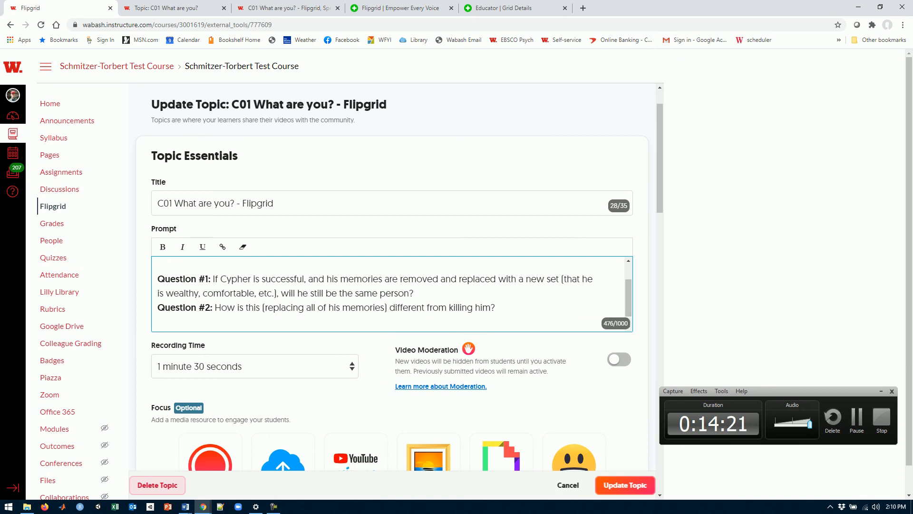
Look through the topic's remaining focus, attachment, status, video and feedback settings, and save the updated topic
scroll(392, 294, "down", 1)
scroll(357, 381, "down", 3)
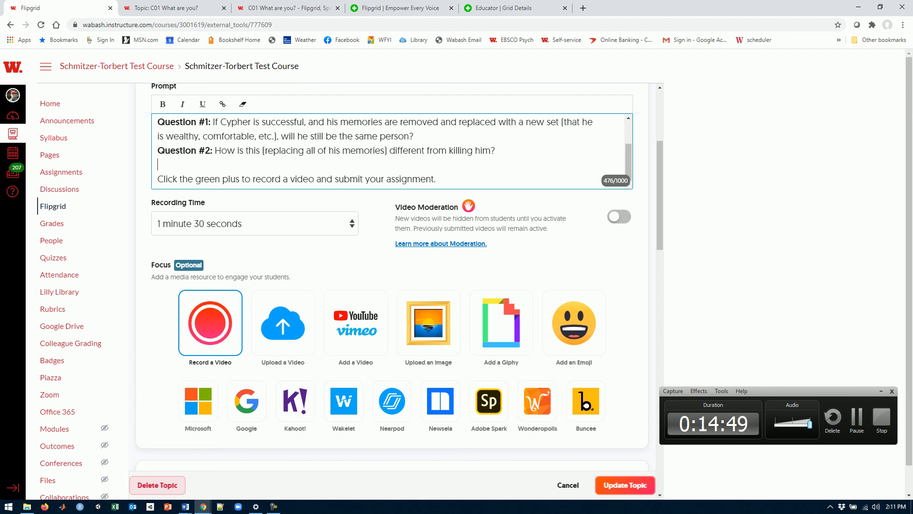
scroll(392, 276, "down", 4)
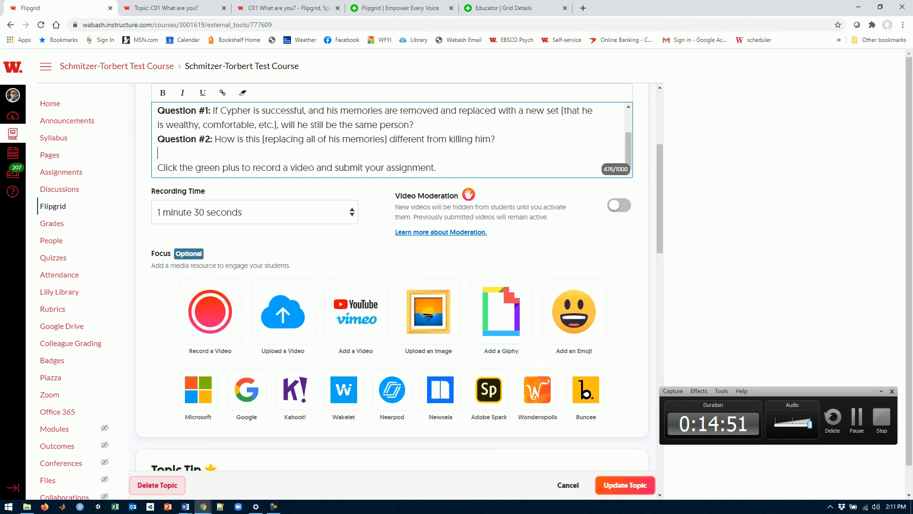
scroll(393, 276, "down", 3)
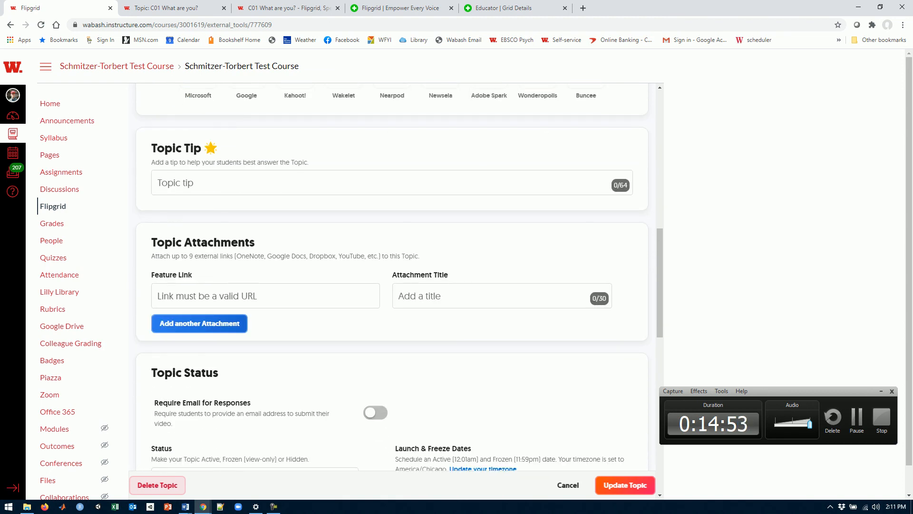
scroll(393, 276, "down", 8)
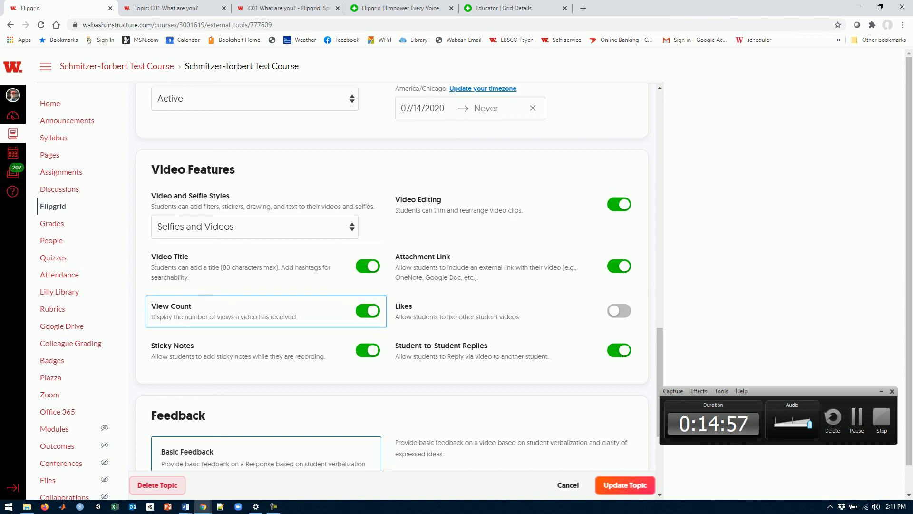
scroll(392, 276, "down", 3)
scroll(392, 291, "down", 1)
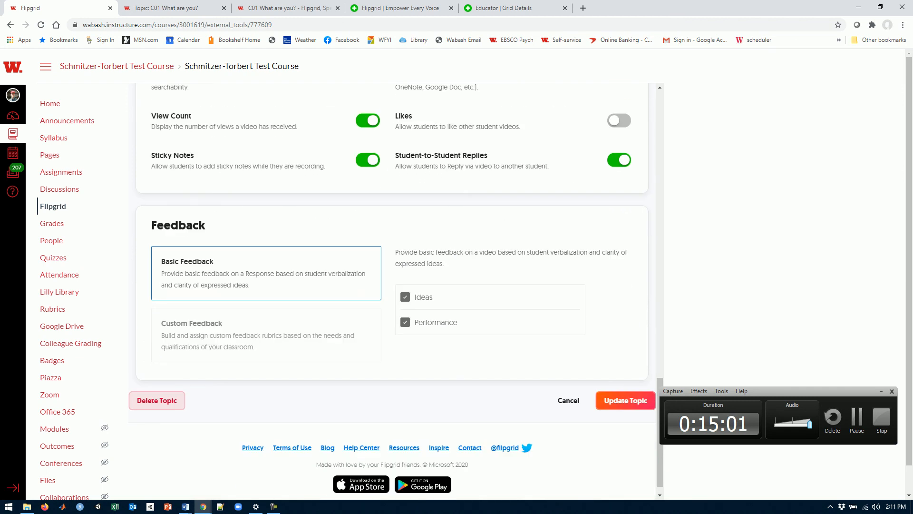
scroll(395, 289, "down", 1)
left_click(625, 383)
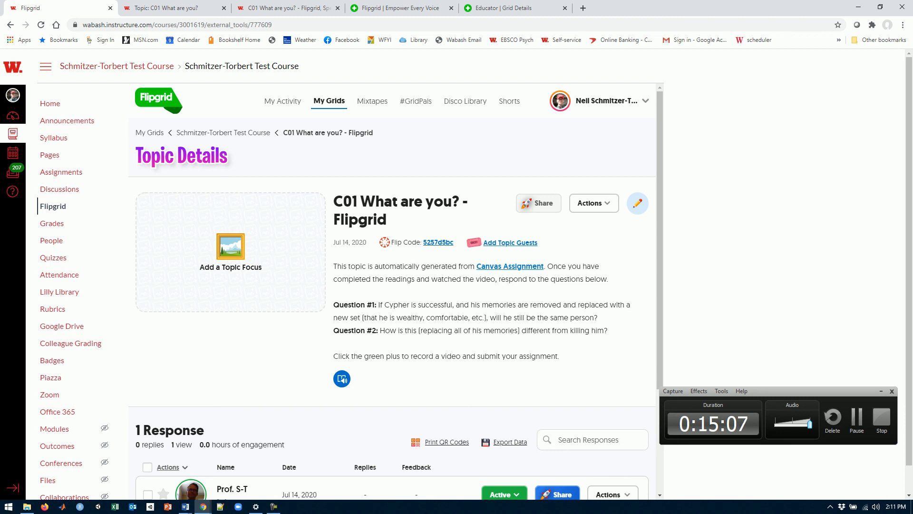
Review the updated prompt and the response list on the C01 topic's details page
left_click_drag(334, 304, 609, 330)
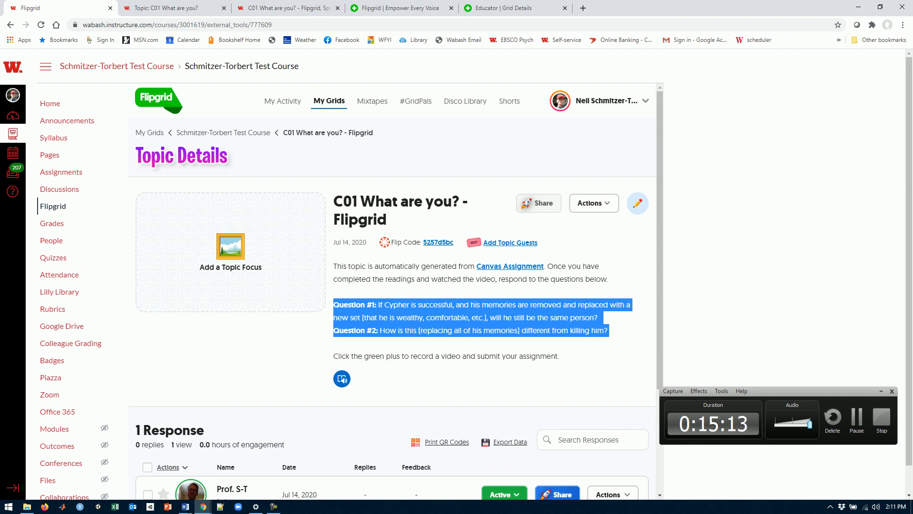
left_click(608, 333)
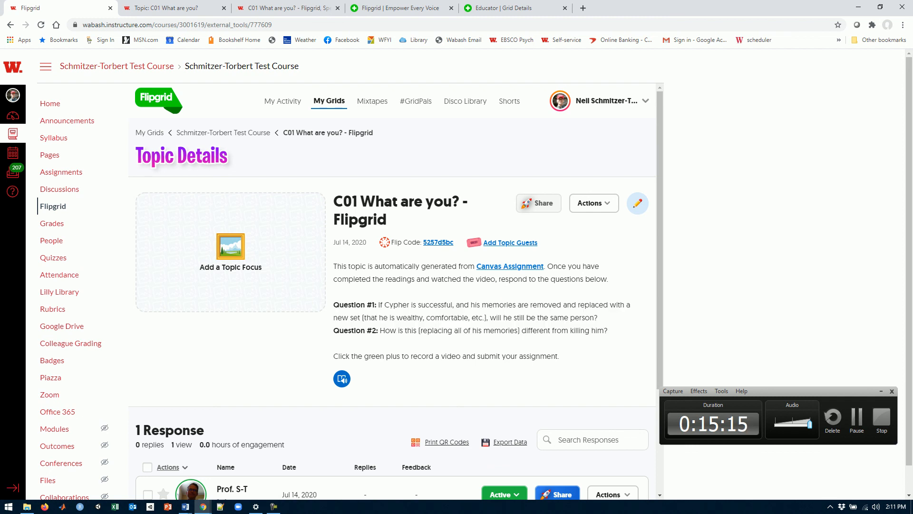
scroll(390, 285, "down", 1)
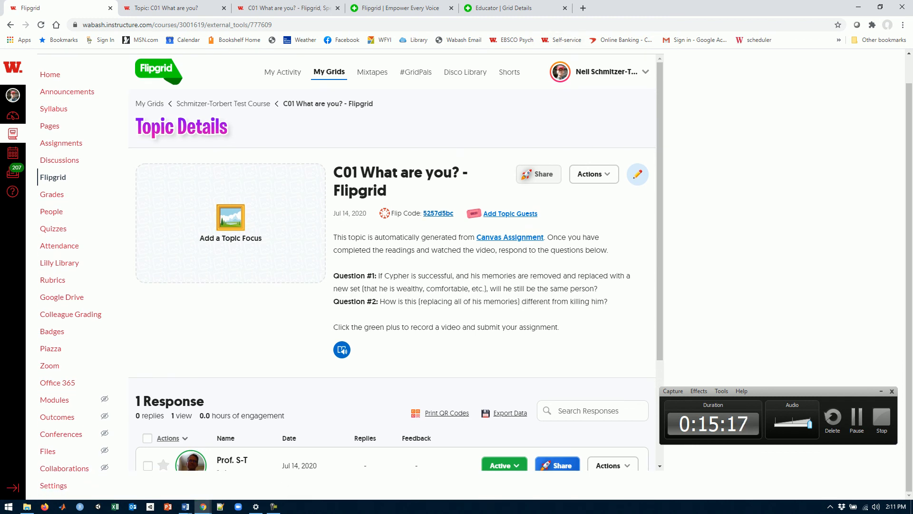
scroll(395, 256, "down", 3)
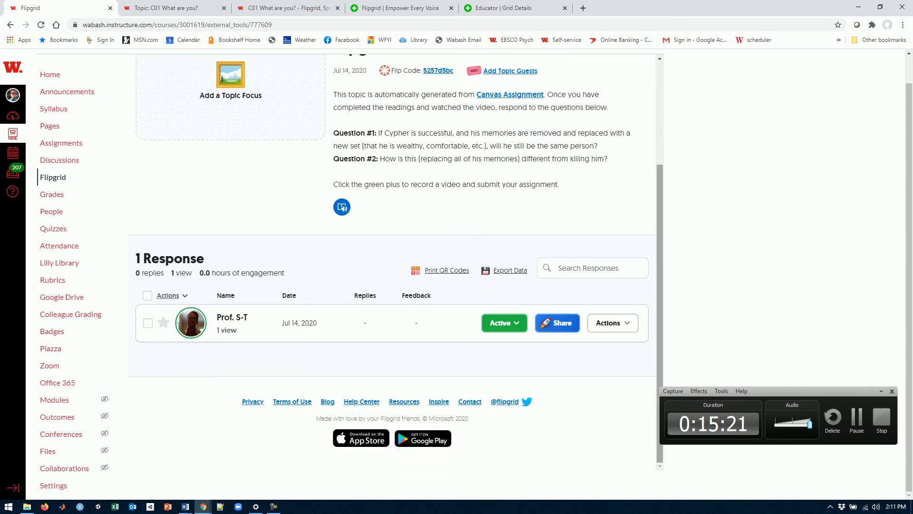
scroll(395, 264, "up", 3)
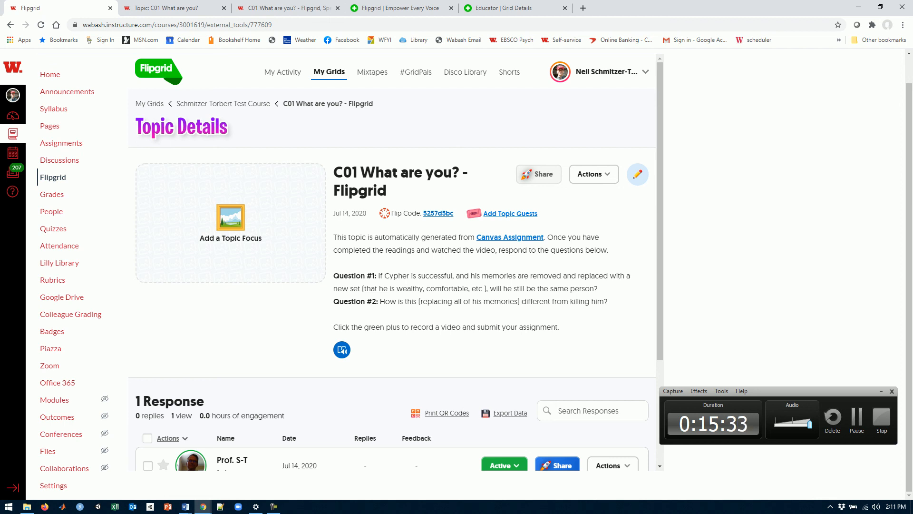
scroll(396, 262, "down", 2)
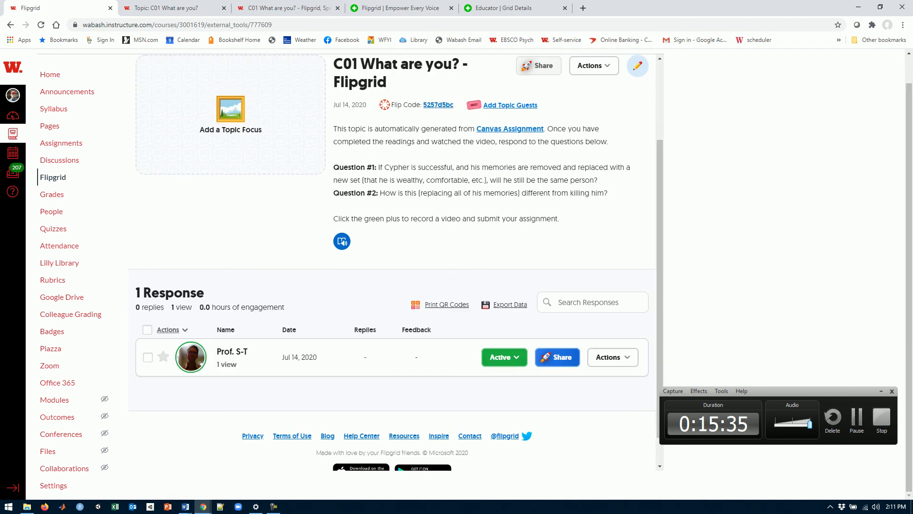
scroll(392, 261, "down", 1)
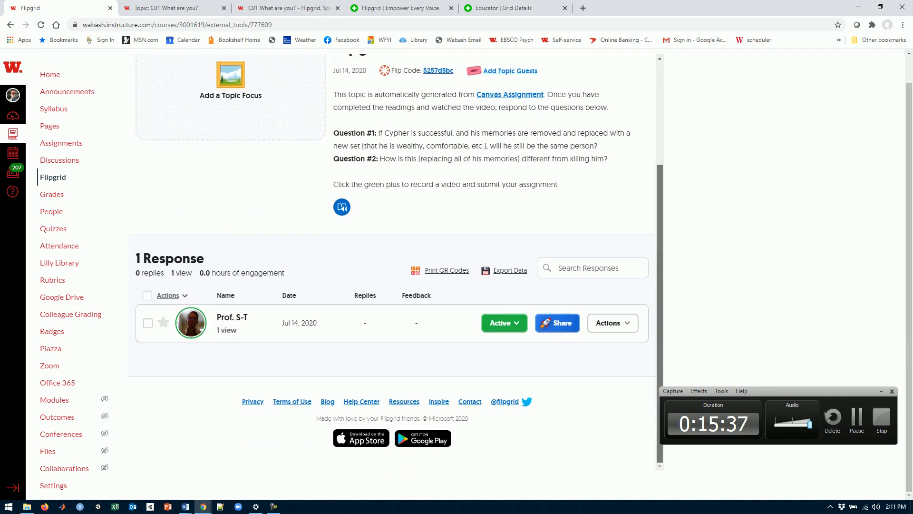
scroll(392, 261, "up", 3)
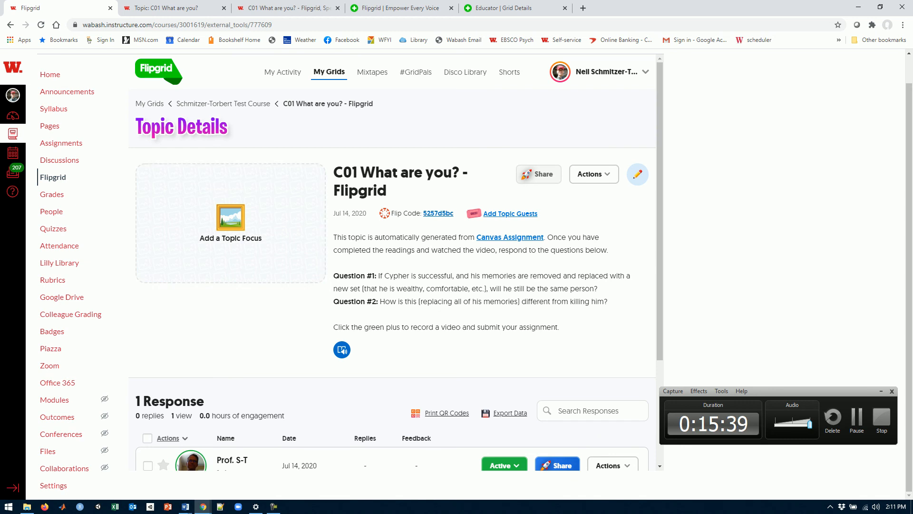